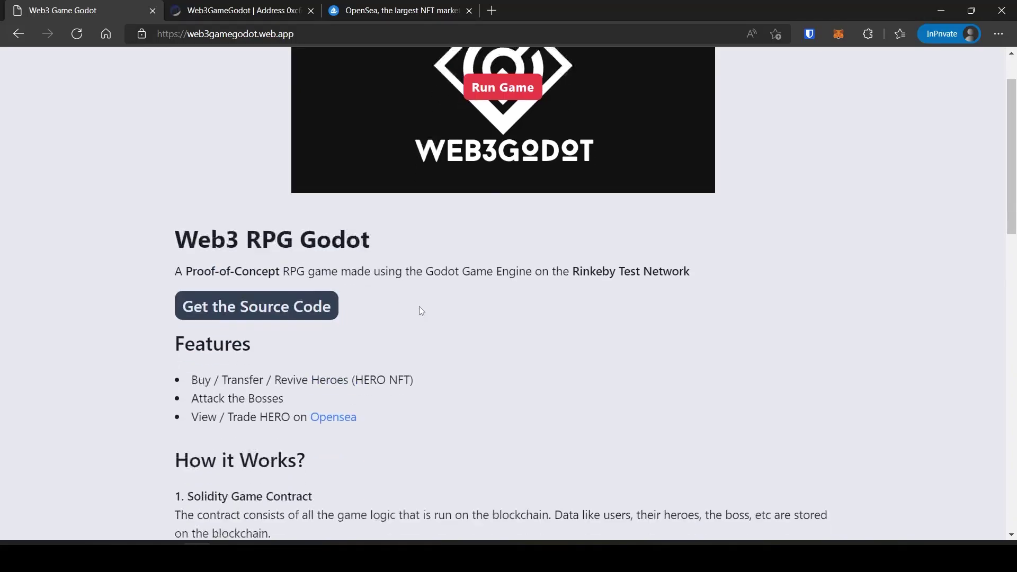
scroll(419, 306, "down", 3)
scroll(418, 306, "down", 5)
scroll(419, 305, "down", 4)
scroll(80, 247, "down", 5)
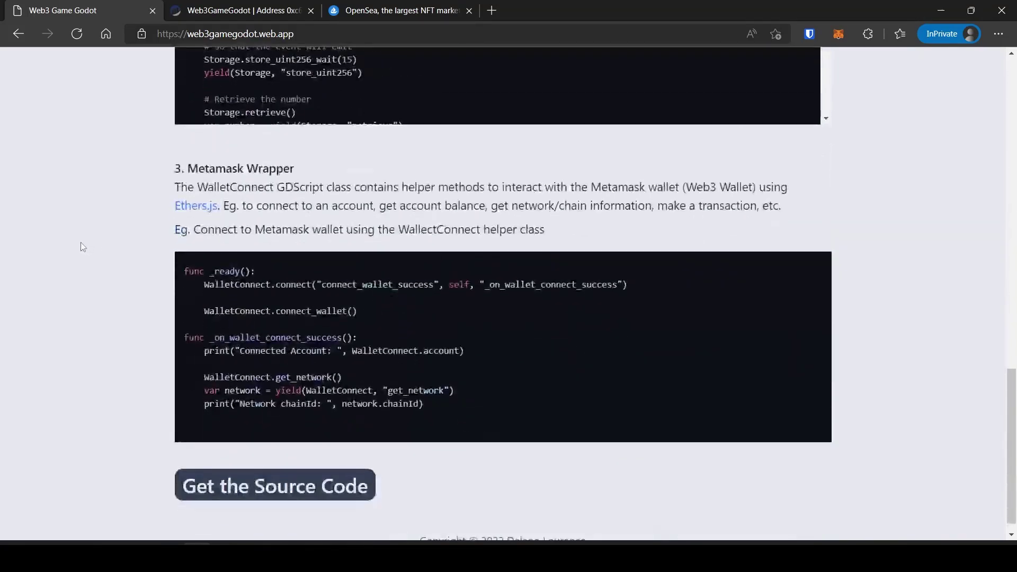
scroll(80, 247, "down", 1)
scroll(81, 242, "up", 4)
scroll(81, 241, "up", 8)
scroll(81, 246, "up", 5)
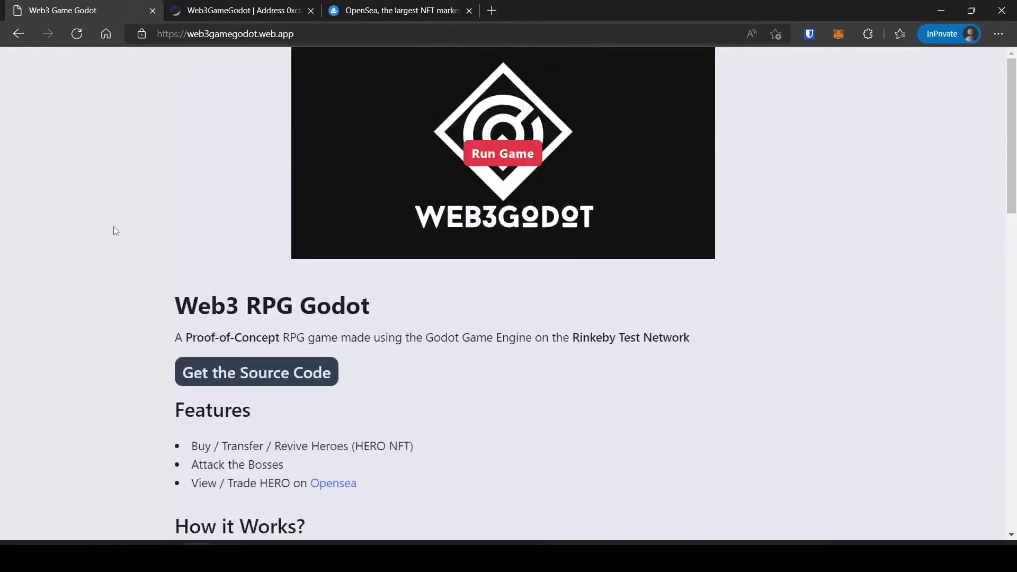
Step: Launch the game and connect MetaMask Account 1, switching to the Rinkeby network
left_click(487, 167)
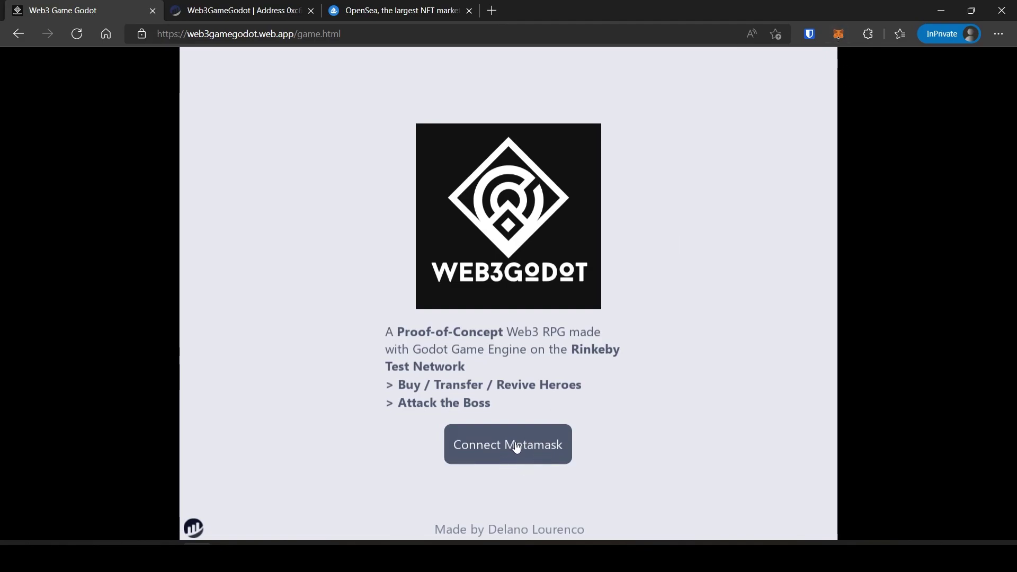
left_click(456, 455)
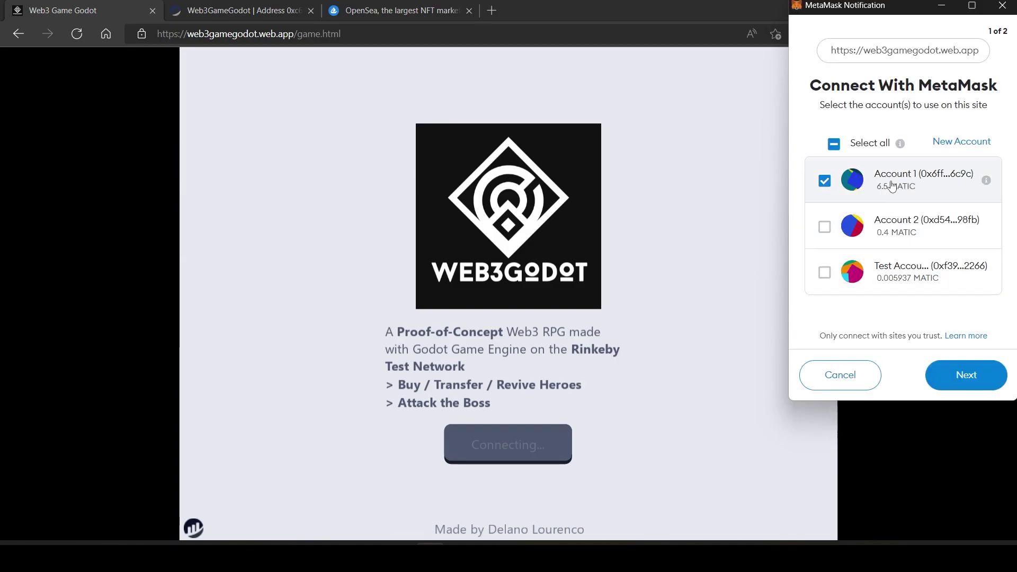
left_click(840, 185)
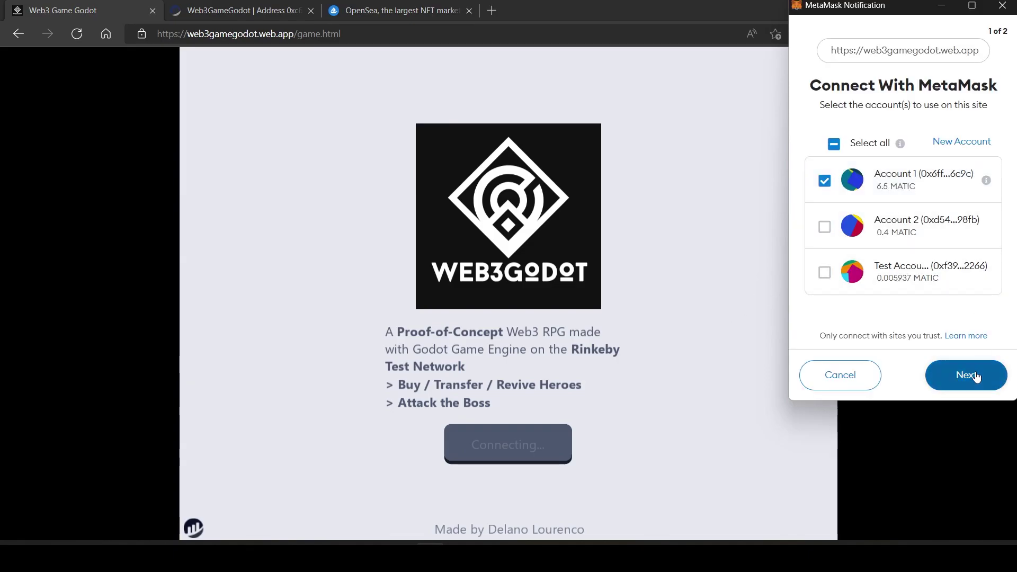
left_click(979, 375)
left_click(973, 378)
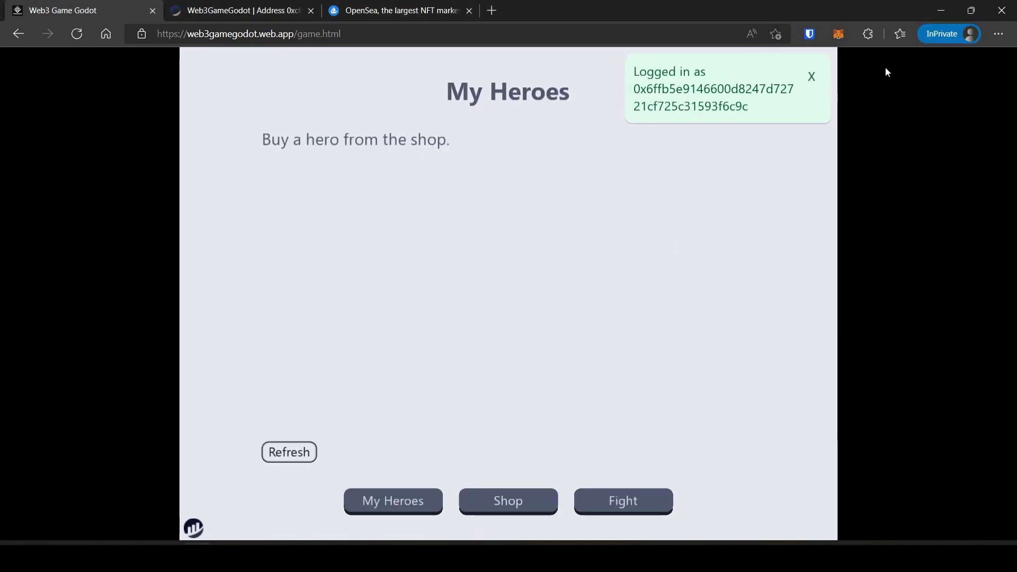
Step: Check the MetaMask account popup, then browse the Shop, Fight the Boss and My Heroes screens
left_click(840, 36)
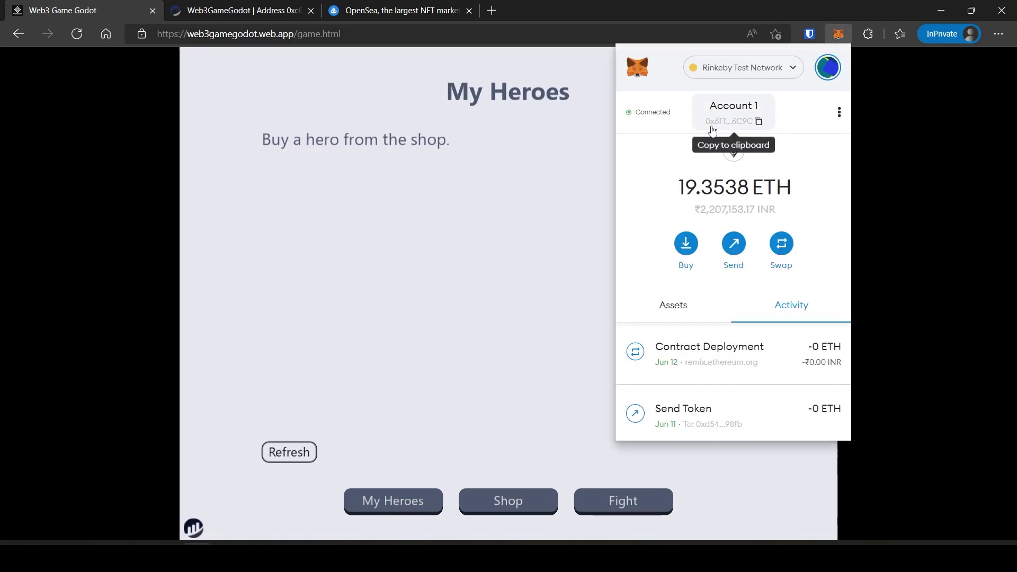
left_click(438, 195)
left_click(524, 500)
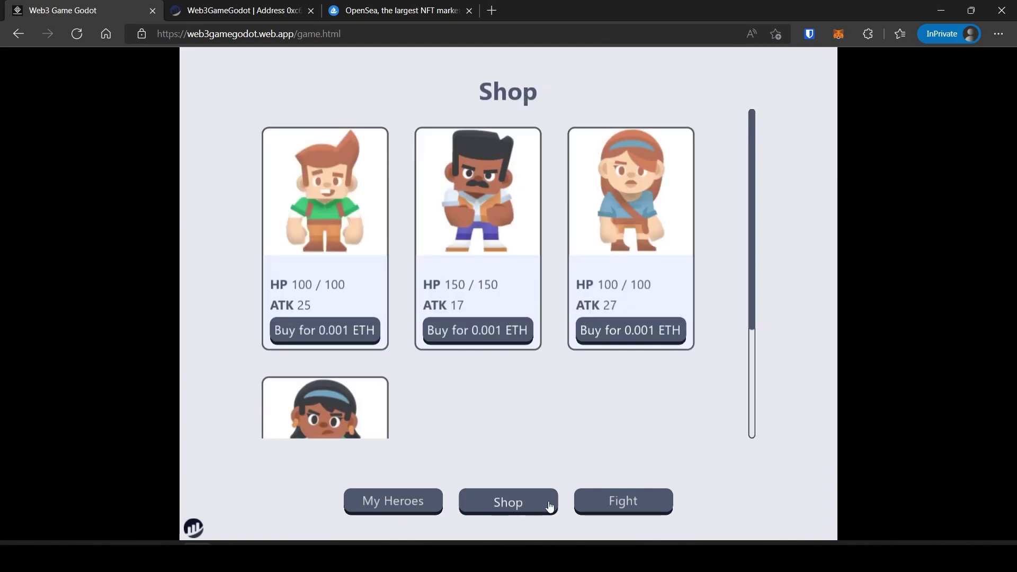
left_click(617, 501)
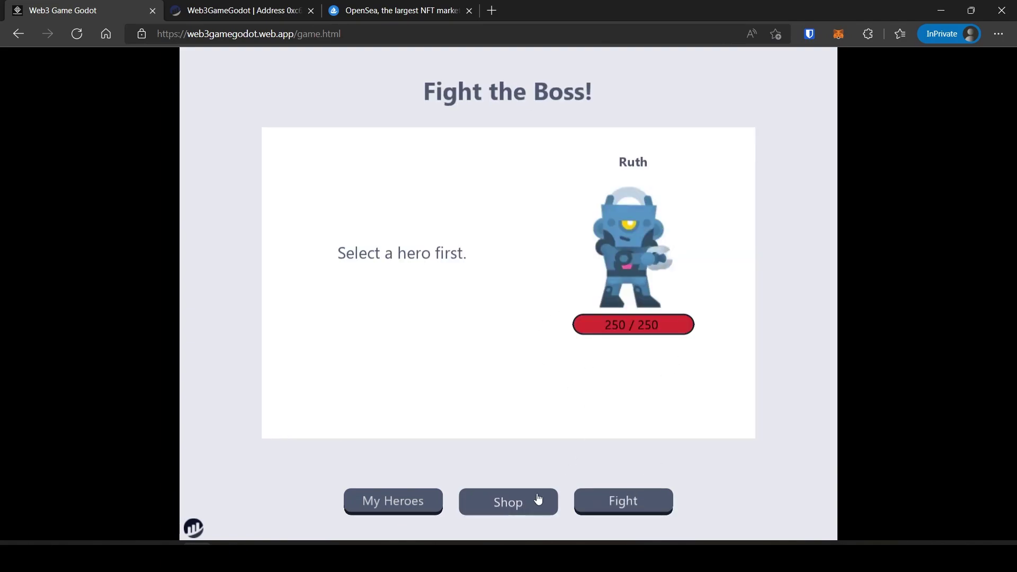
left_click(521, 505)
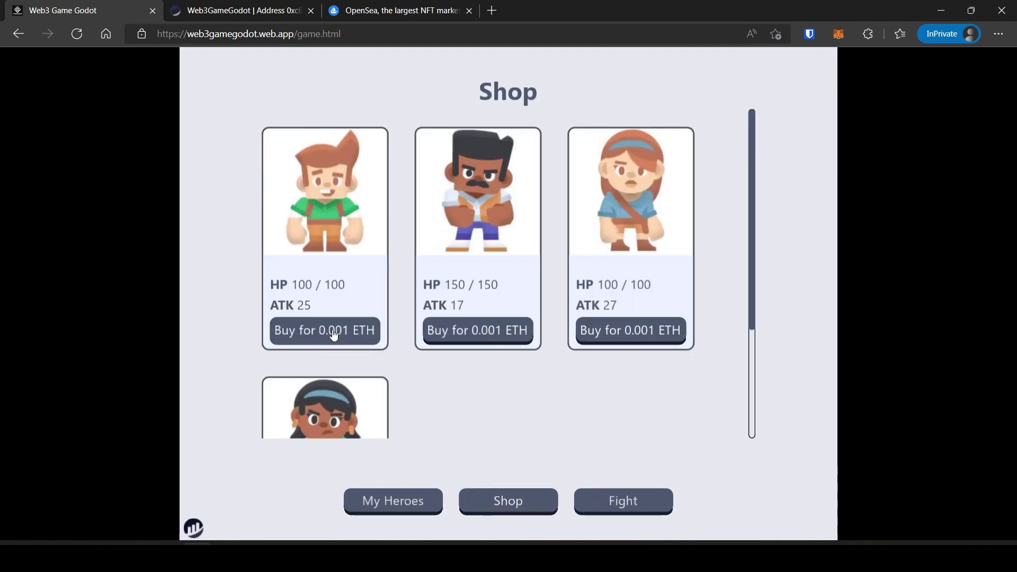
left_click(613, 501)
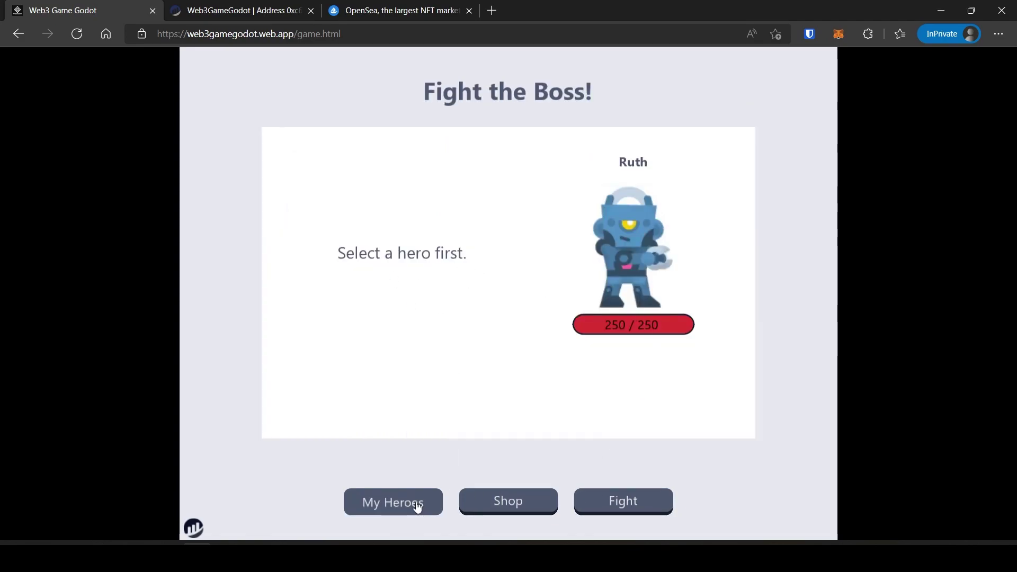
left_click(393, 501)
left_click(492, 500)
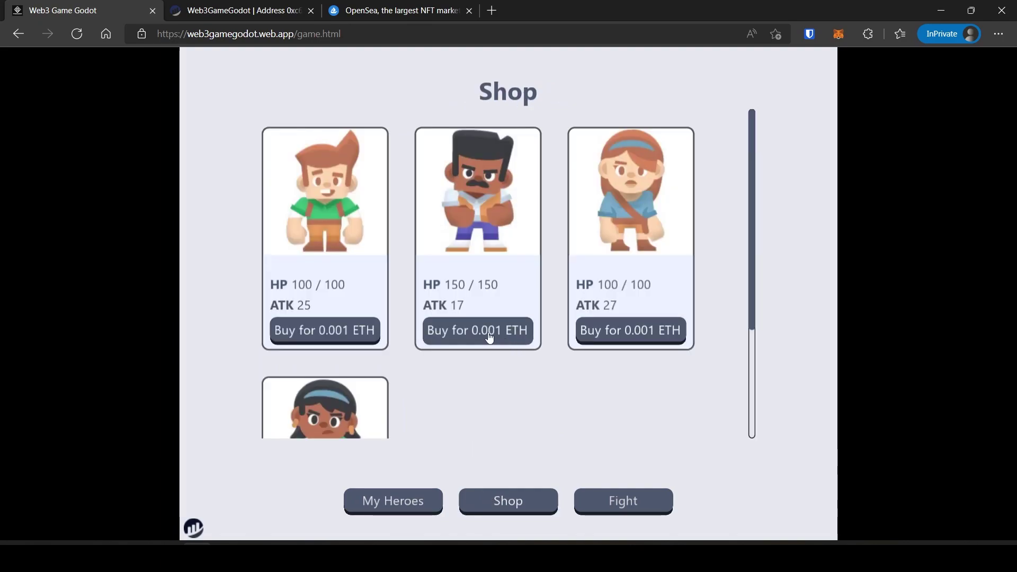
scroll(488, 337, "down", 2)
scroll(471, 333, "down", 1)
scroll(409, 363, "up", 3)
Step: Buy the first hero for 0.001 ETH as 'Adam' and view him in My Heroes
left_click(349, 337)
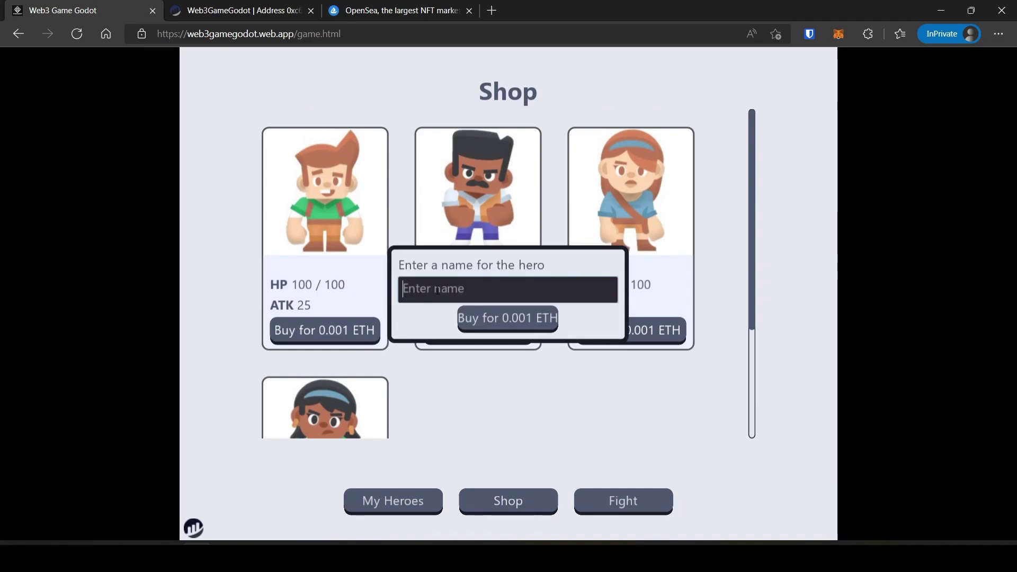
type("Adam")
left_click(508, 317)
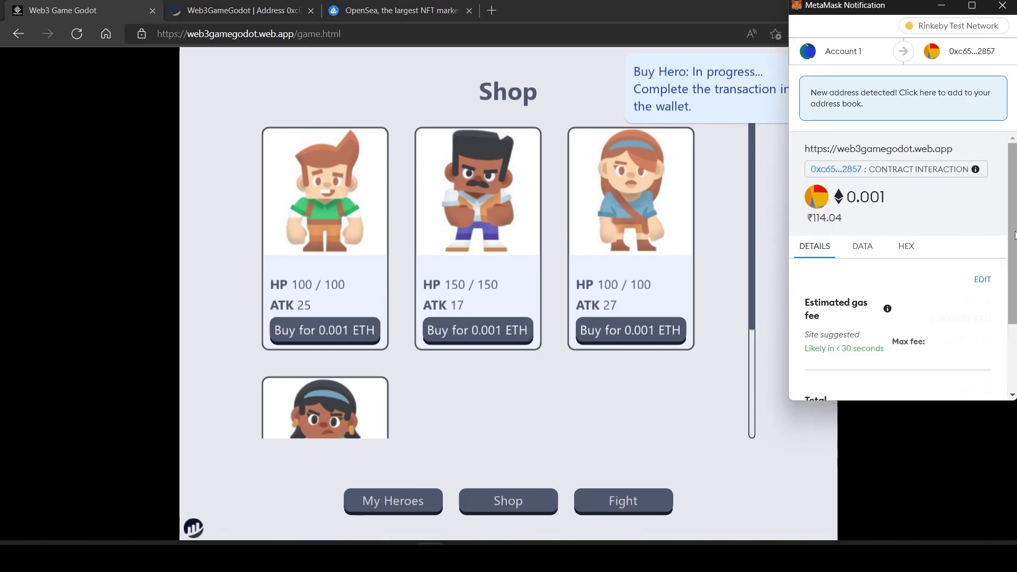
scroll(953, 278, "down", 3)
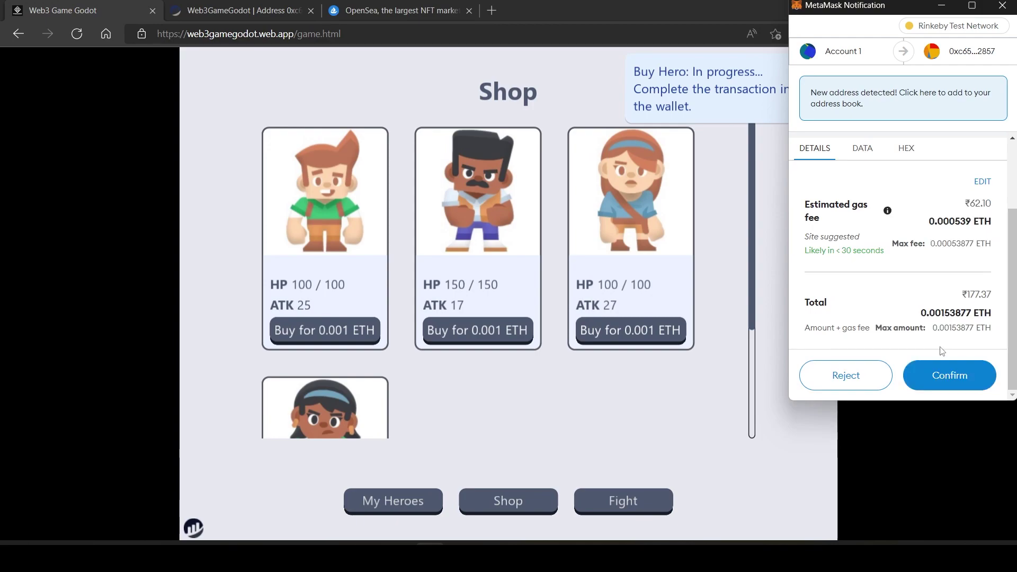
left_click(949, 375)
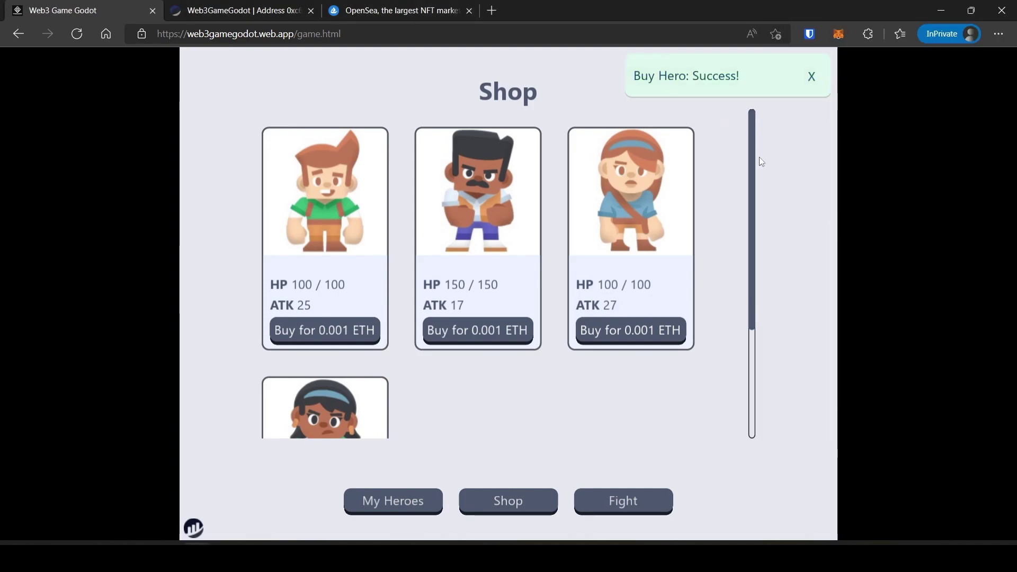
left_click(433, 509)
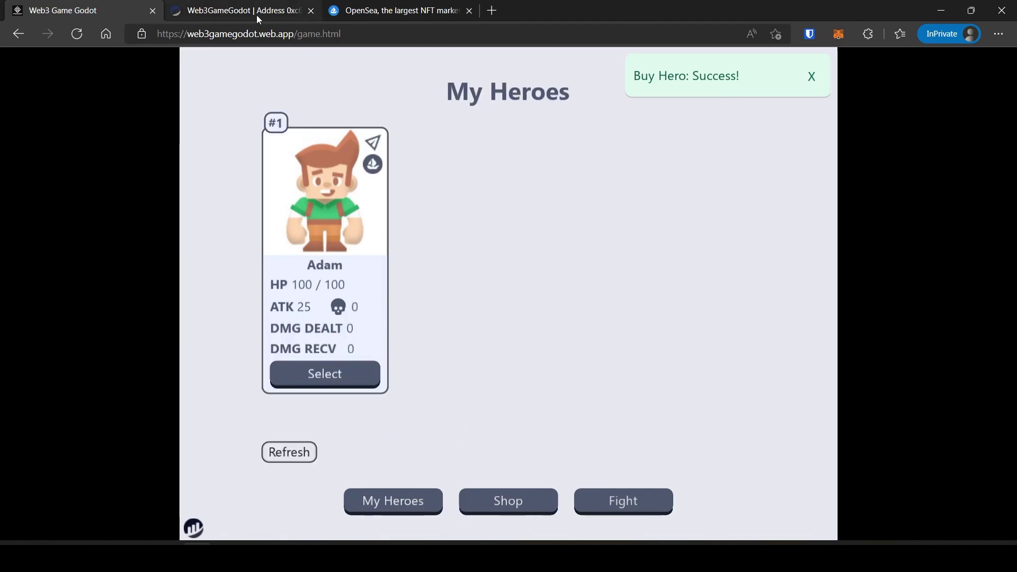
Step: Reload the contract's Etherscan page and highlight the new Mint Character transaction
left_click(242, 10)
left_click(78, 34)
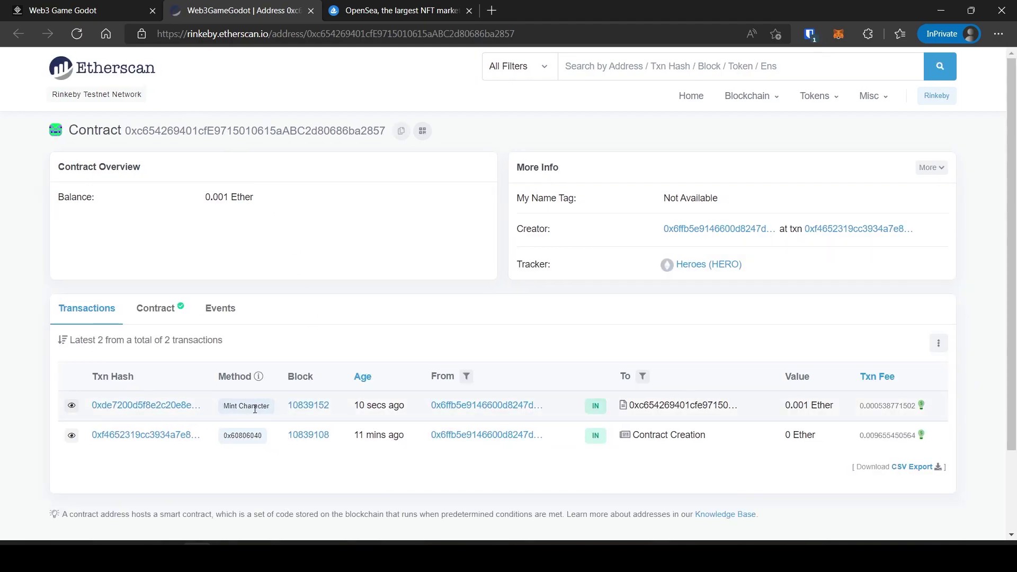
left_click_drag(224, 407, 268, 407)
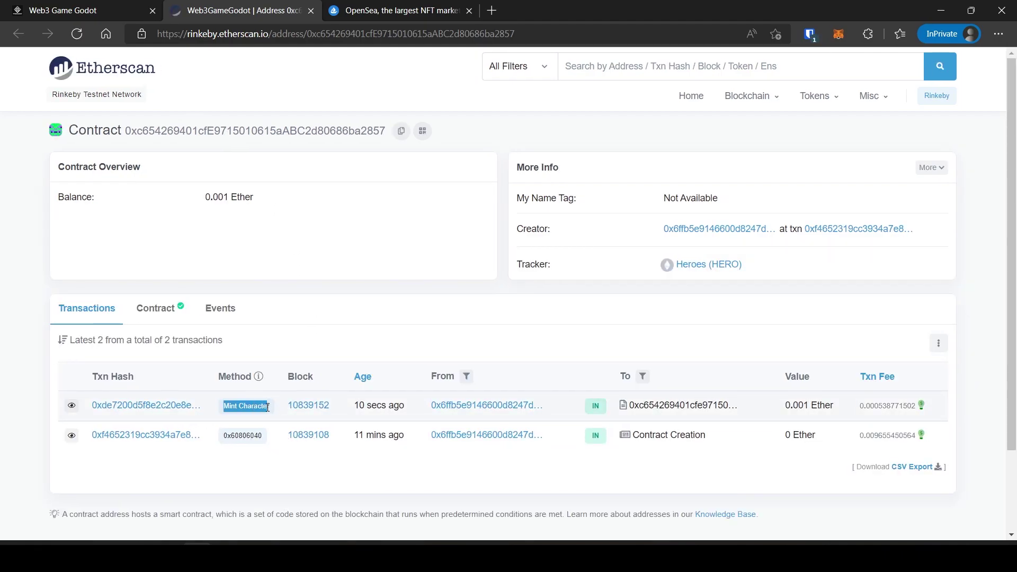
left_click(243, 405)
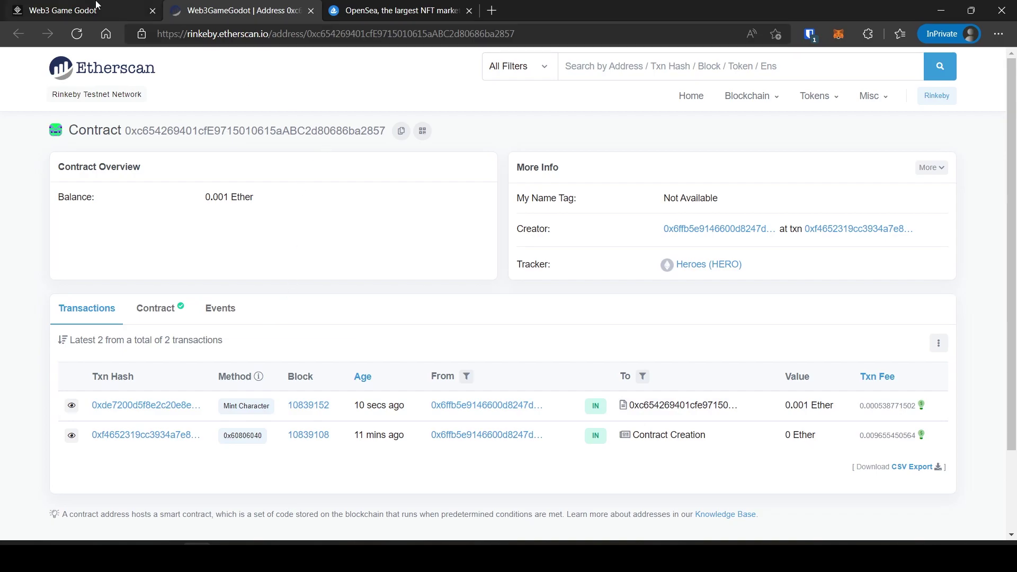
Step: Select Adam and open his NFT listing on OpenSea from the transfer form
left_click(64, 9)
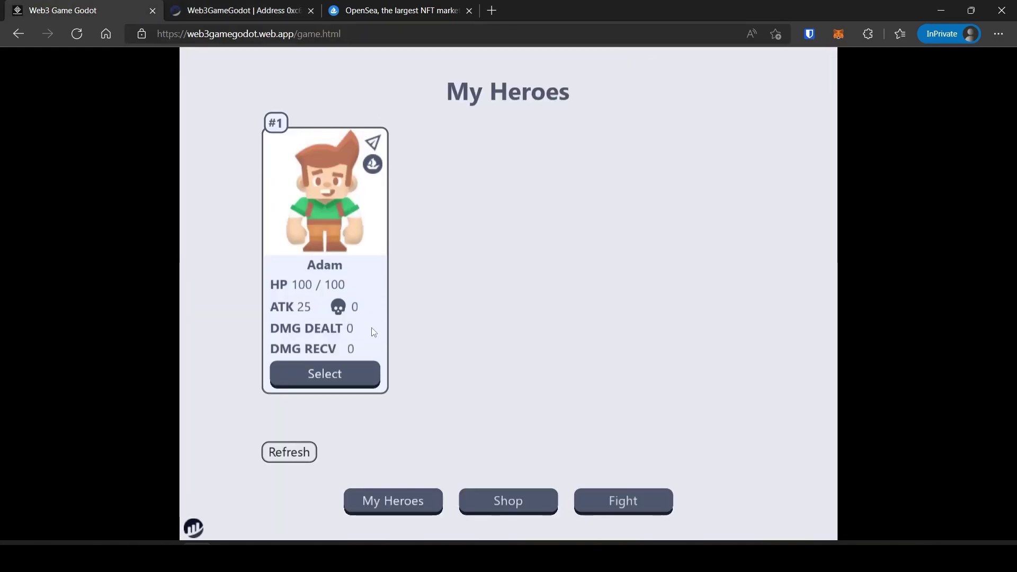
left_click(338, 374)
left_click(372, 143)
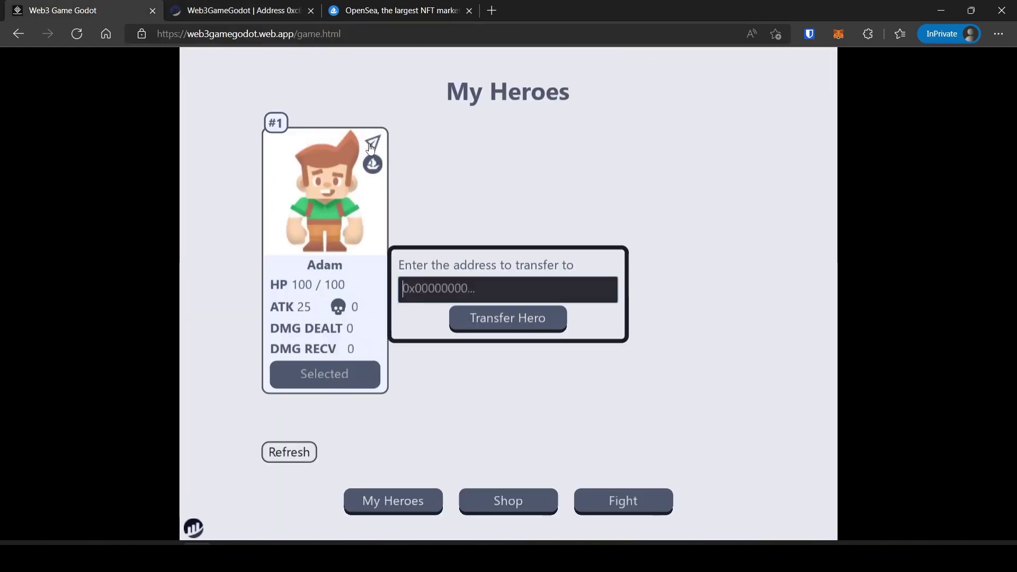
left_click(410, 230)
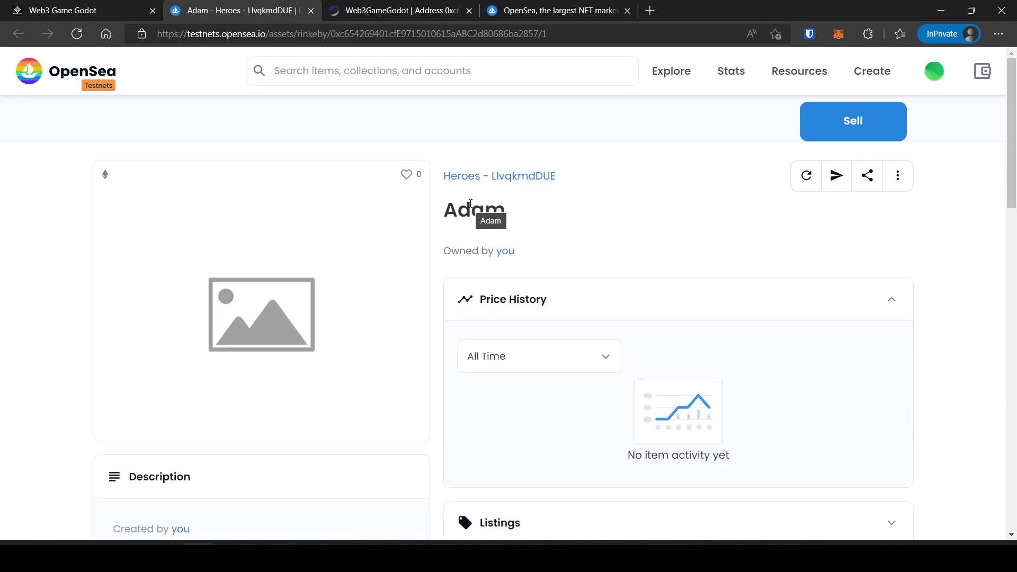
scroll(470, 318, "down", 5)
scroll(288, 271, "down", 3)
Step: Expand Adam's Levels, About Heroes and Details sections, then refresh his metadata
left_click(247, 300)
scroll(286, 276, "down", 3)
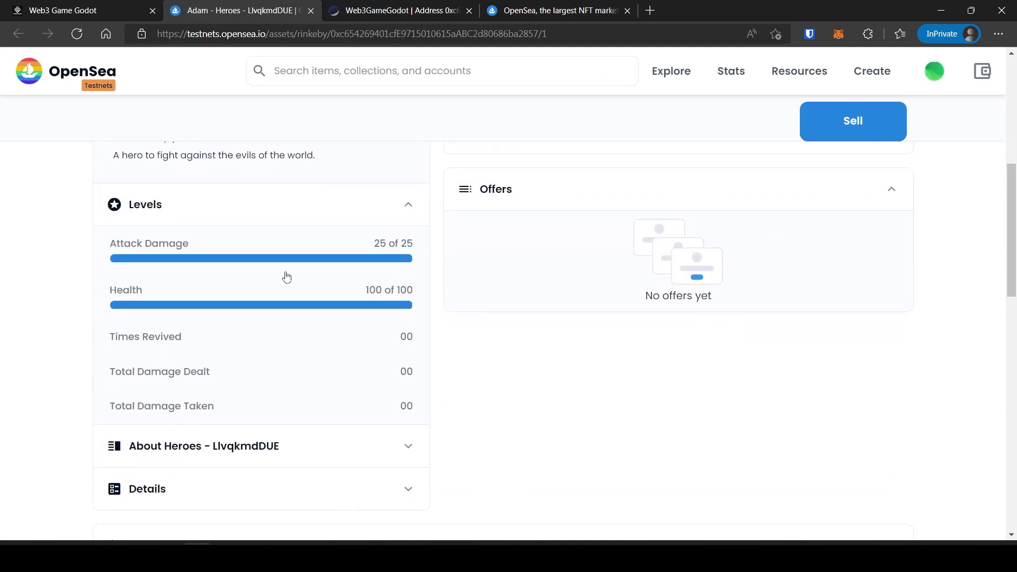
scroll(287, 277, "down", 2)
scroll(318, 333, "down", 2)
left_click(316, 345)
scroll(302, 318, "down", 1)
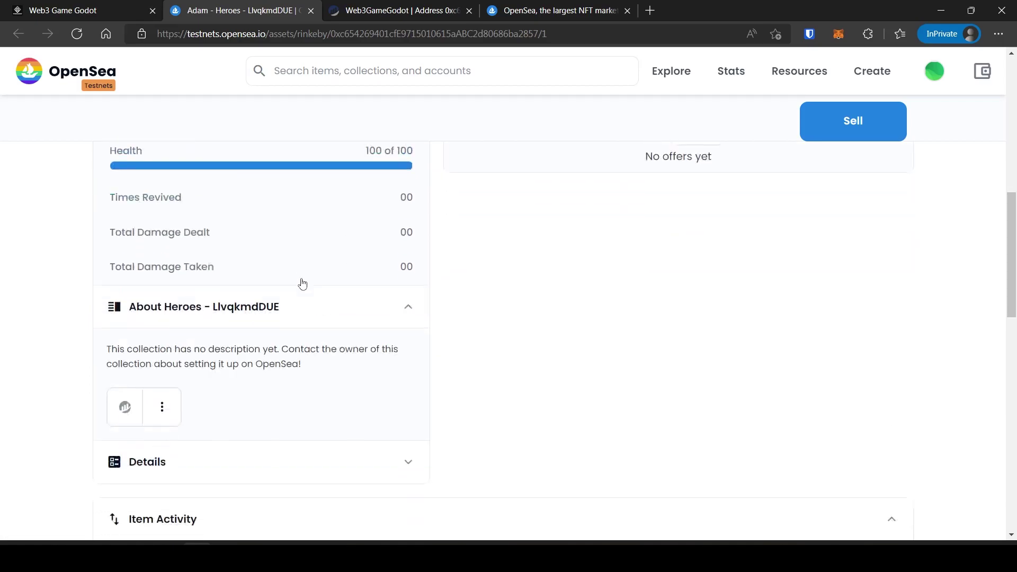
scroll(302, 284, "down", 2)
left_click(232, 304)
scroll(254, 401, "up", 10)
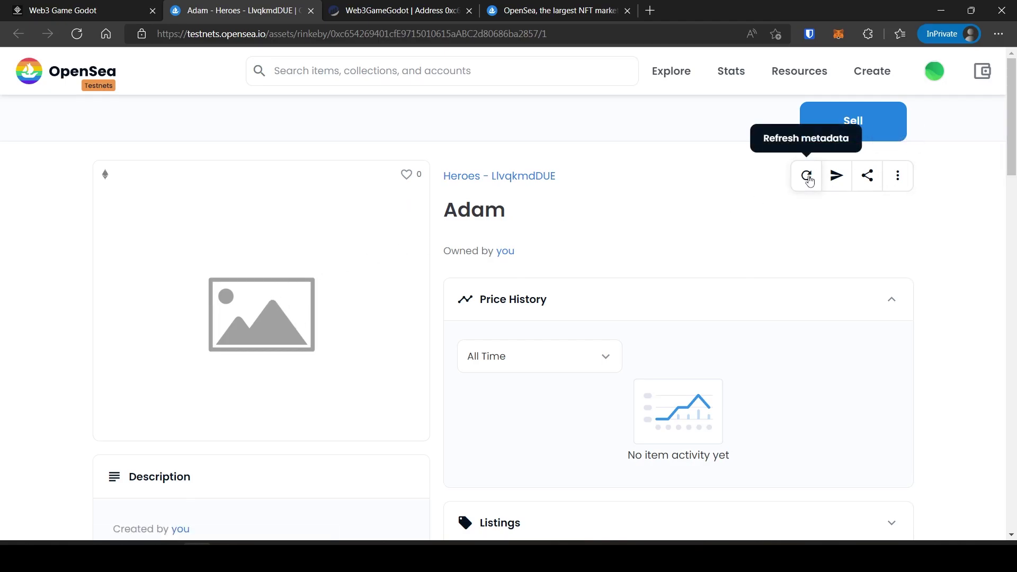
left_click(806, 175)
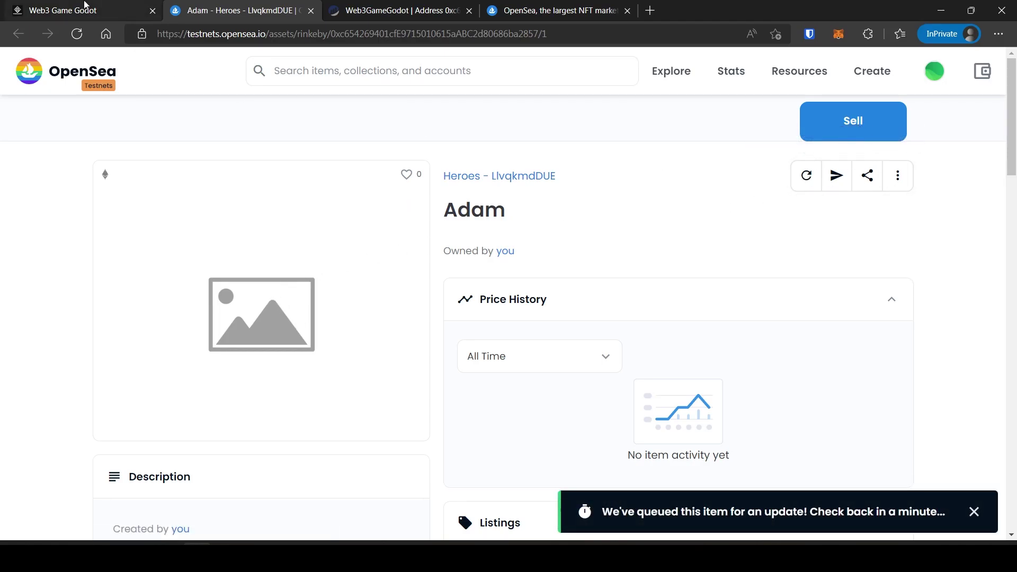
Step: Buy a second 0.001 ETH hero named 'Nelly' and view her in My Heroes
left_click(62, 10)
left_click(502, 504)
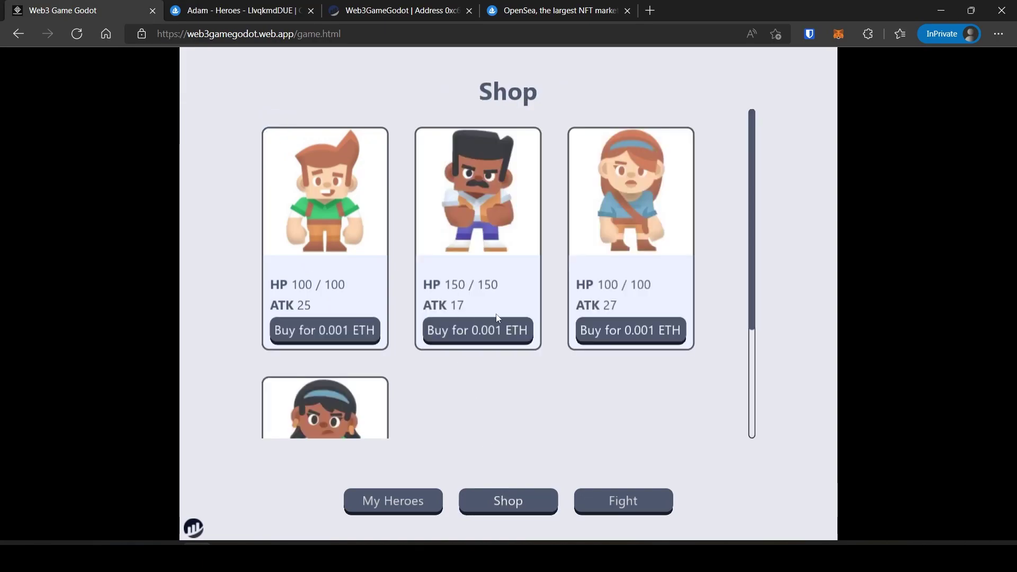
left_click(628, 329)
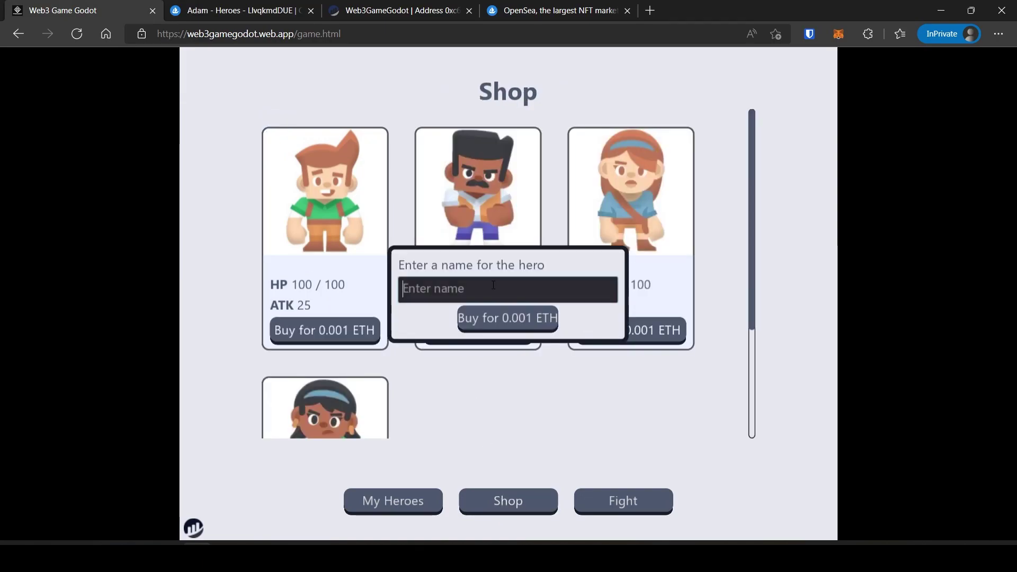
type("Nelly")
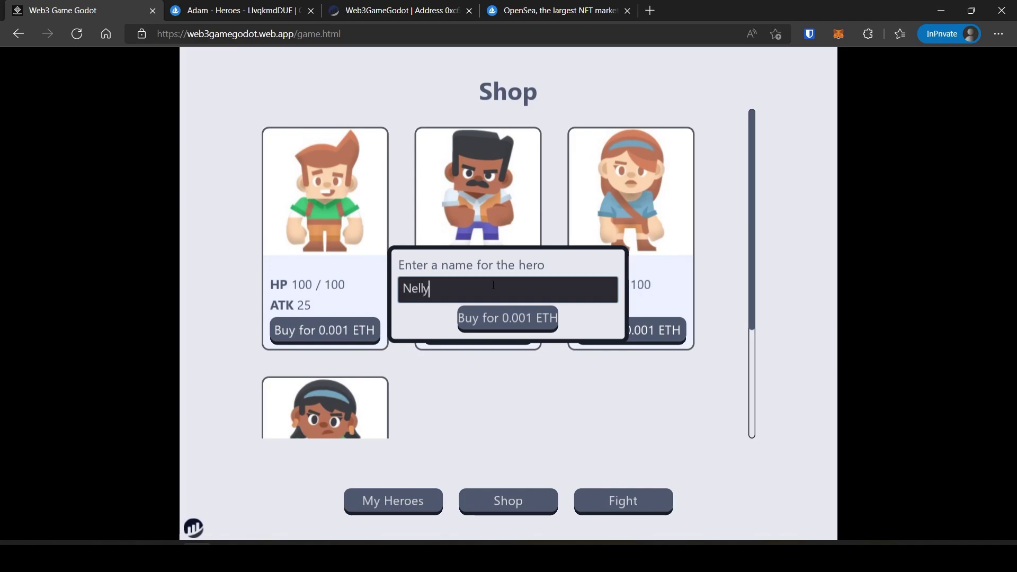
left_click(521, 324)
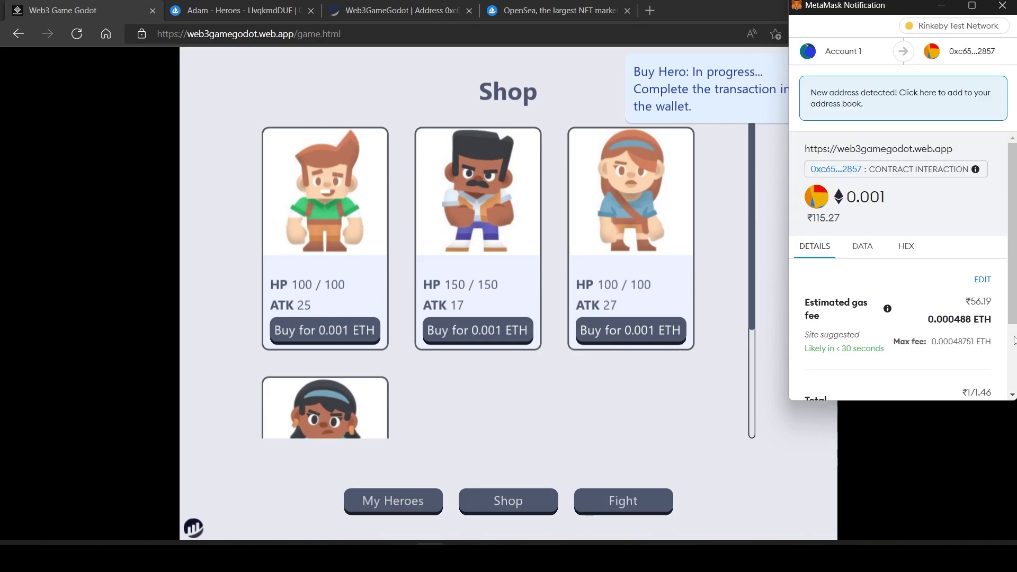
scroll(976, 318, "down", 3)
left_click(949, 373)
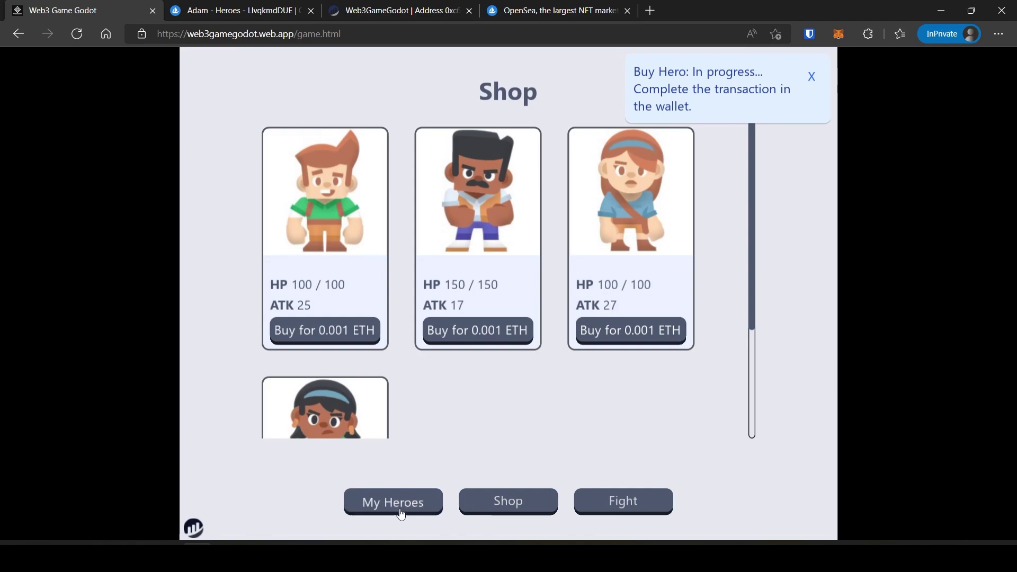
left_click(393, 500)
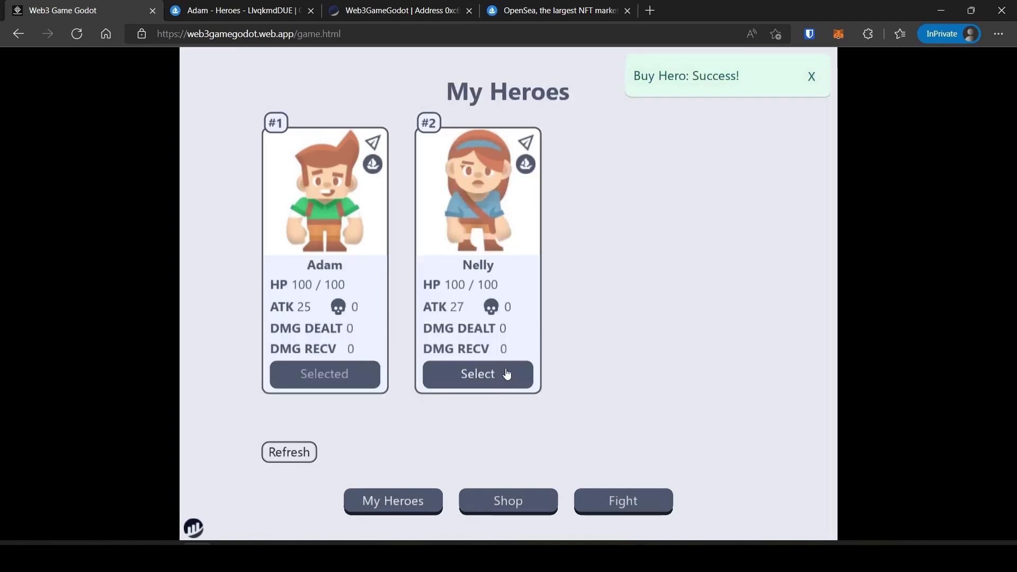
Step: Try Nelly on the Fight screen, then make Adam the active hero instead
left_click(477, 373)
left_click(622, 501)
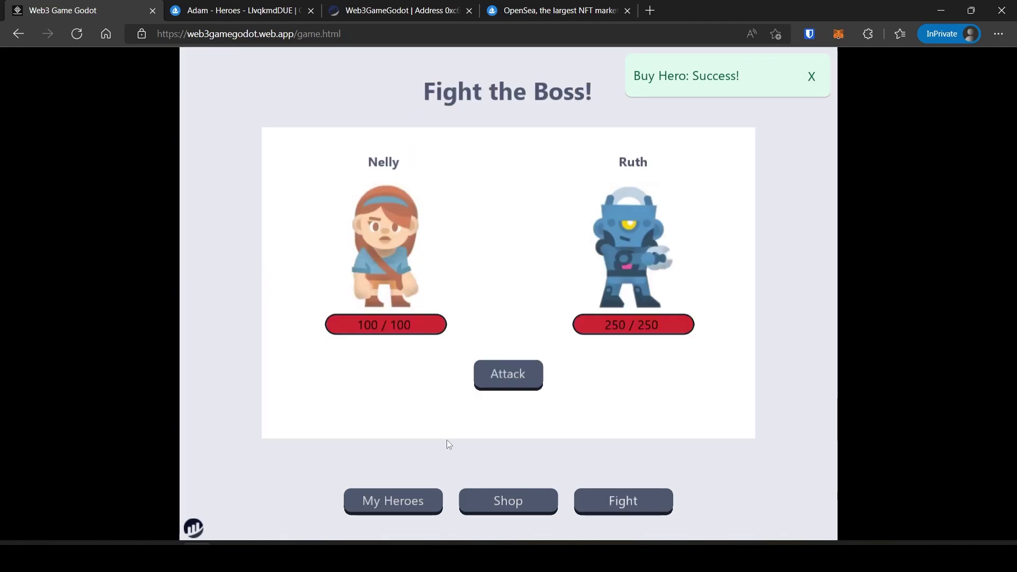
left_click(392, 500)
left_click(324, 374)
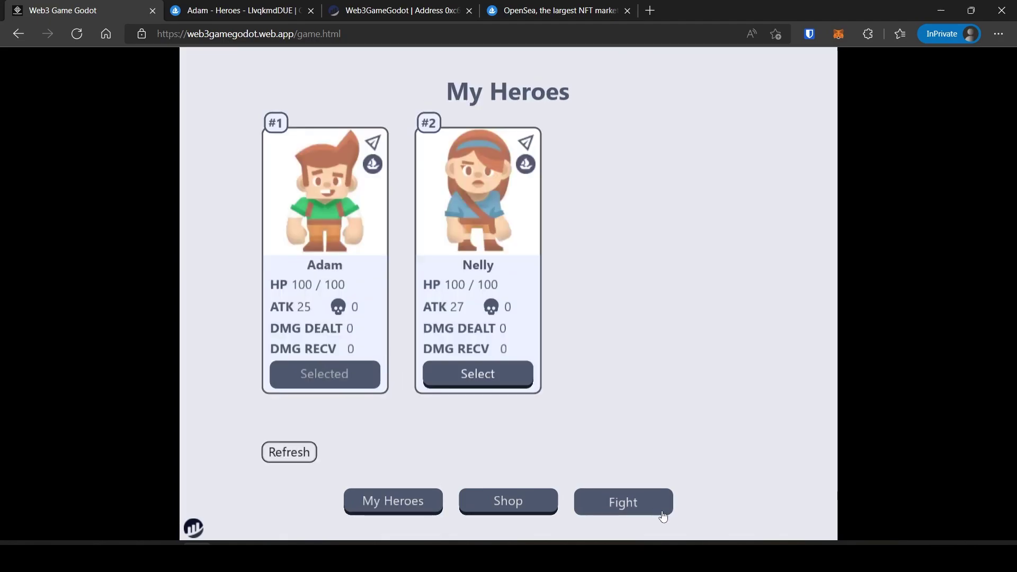
Step: Attack boss Ruth with Adam (Ruth 225/250, Adam 70/100) and reload the Etherscan page
left_click(635, 502)
left_click(508, 374)
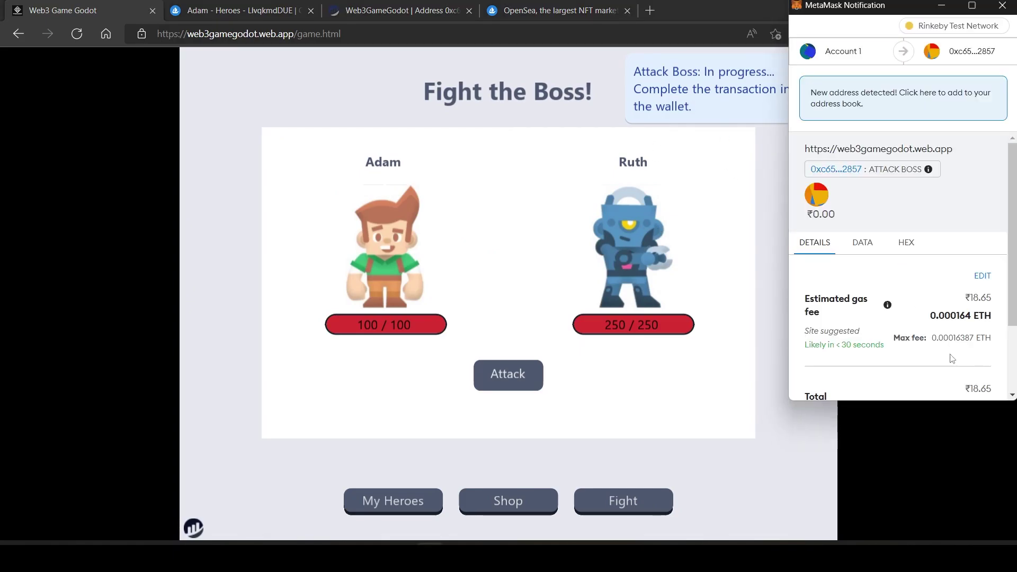
scroll(951, 358, "down", 3)
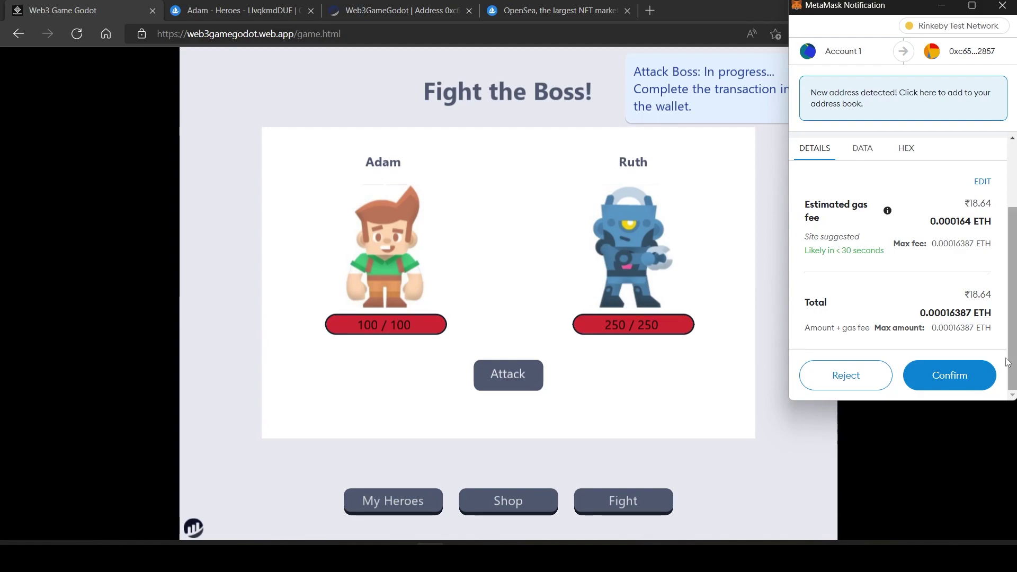
left_click(944, 378)
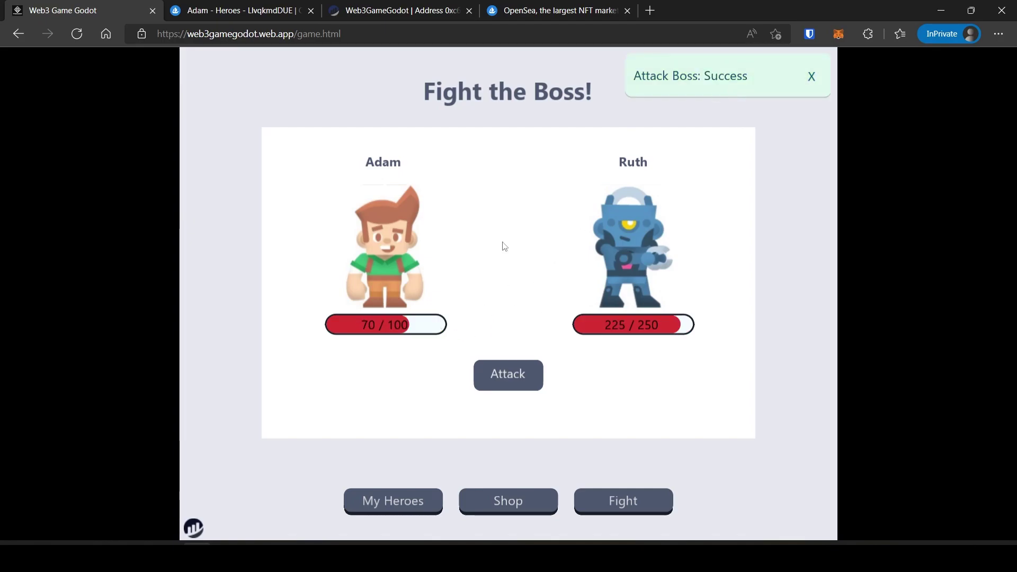
key("ctrl+3")
left_click(77, 34)
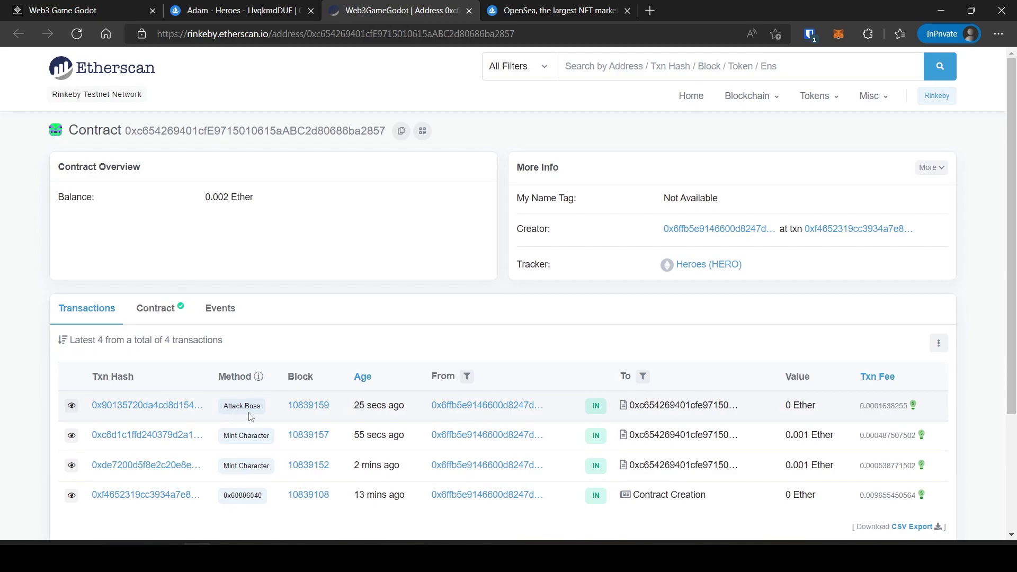
Step: Open Nelly's OpenSea listing and check her levels: attack 27, health 100
left_click(241, 11)
left_click(77, 33)
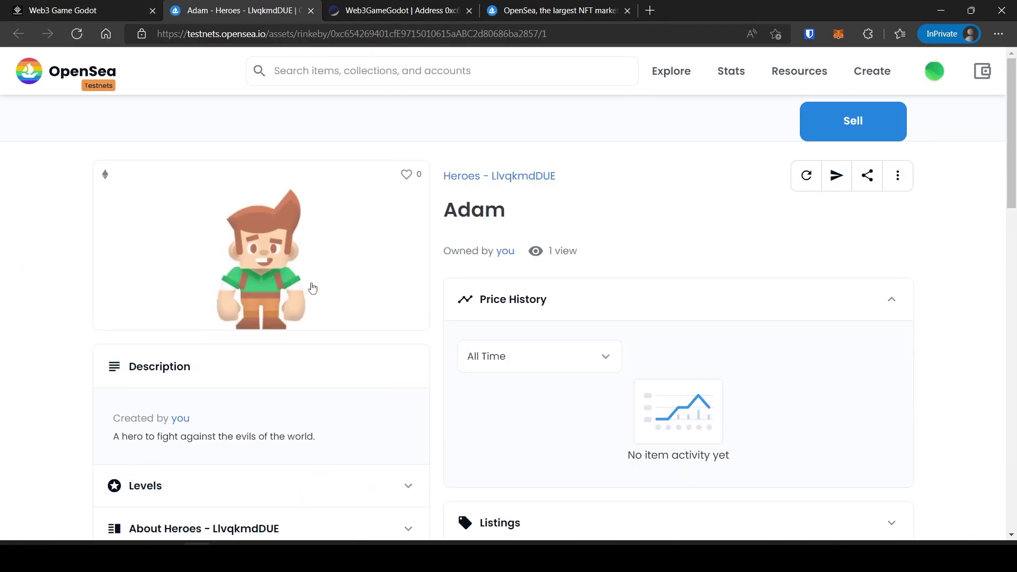
left_click(63, 11)
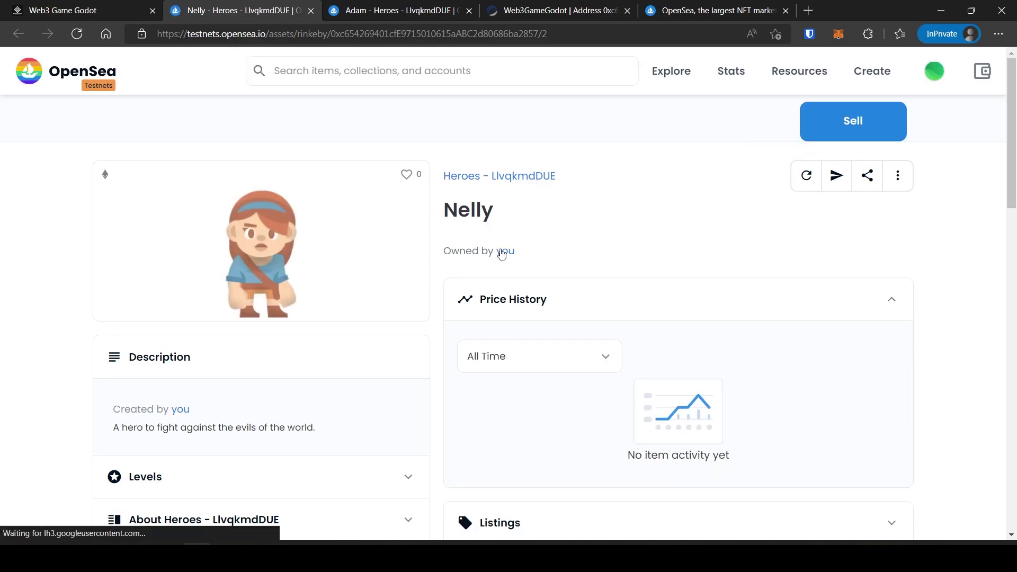
scroll(260, 251, "down", 5)
scroll(230, 238, "up", 1)
left_click(230, 234)
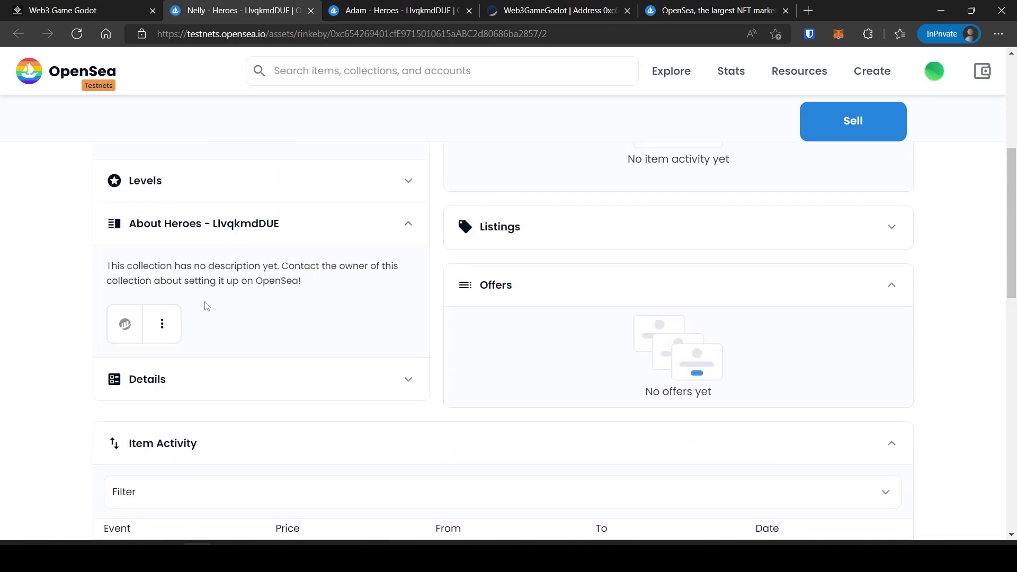
left_click(230, 191)
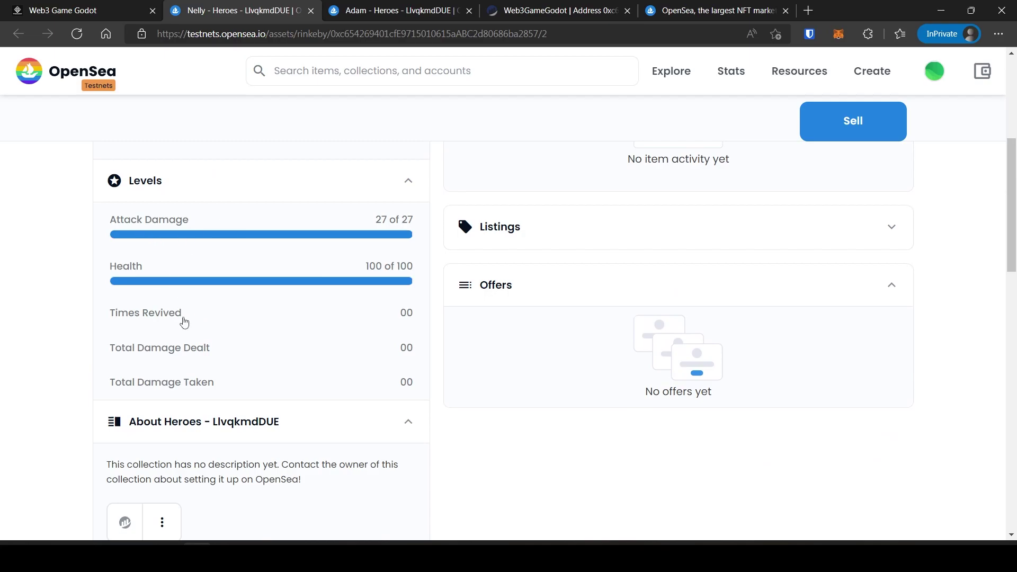
key("ctrl+1")
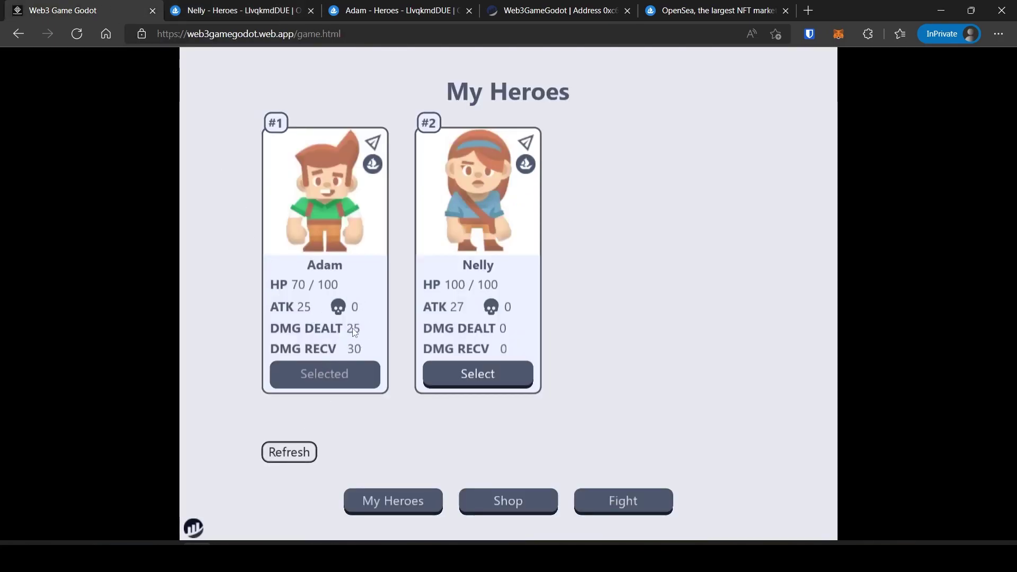
Step: Refresh Adam's OpenSea metadata and check his Details and Levels, still showing 100 health
left_click(398, 11)
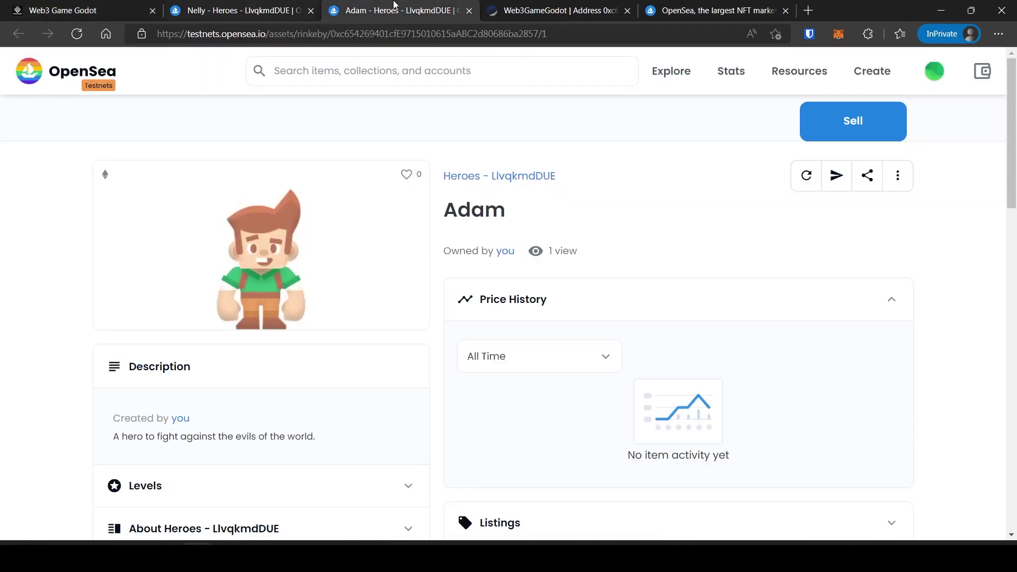
left_click(808, 176)
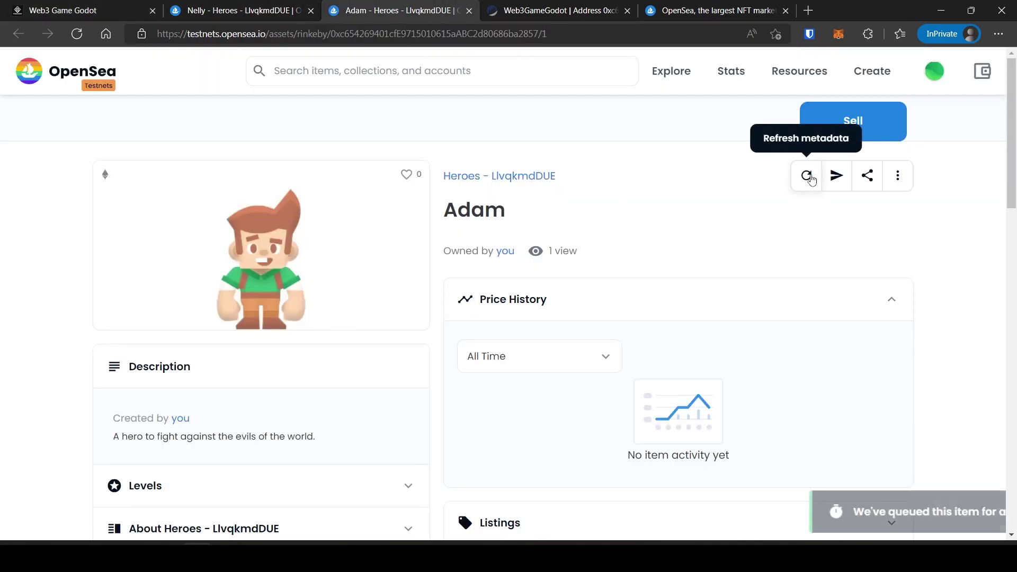
scroll(220, 292, "down", 5)
scroll(219, 292, "up", 3)
left_click(224, 235)
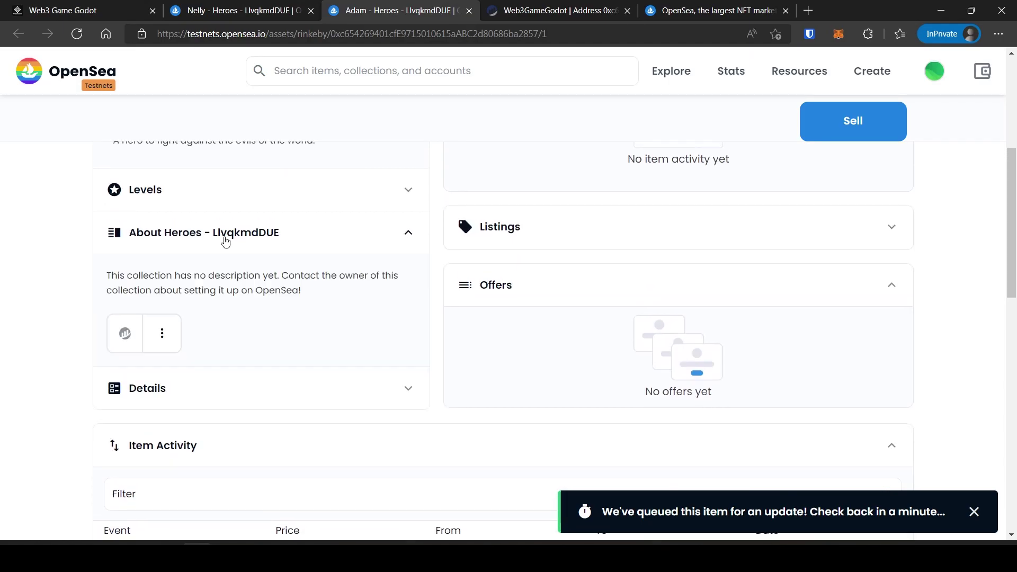
left_click(225, 388)
left_click(204, 190)
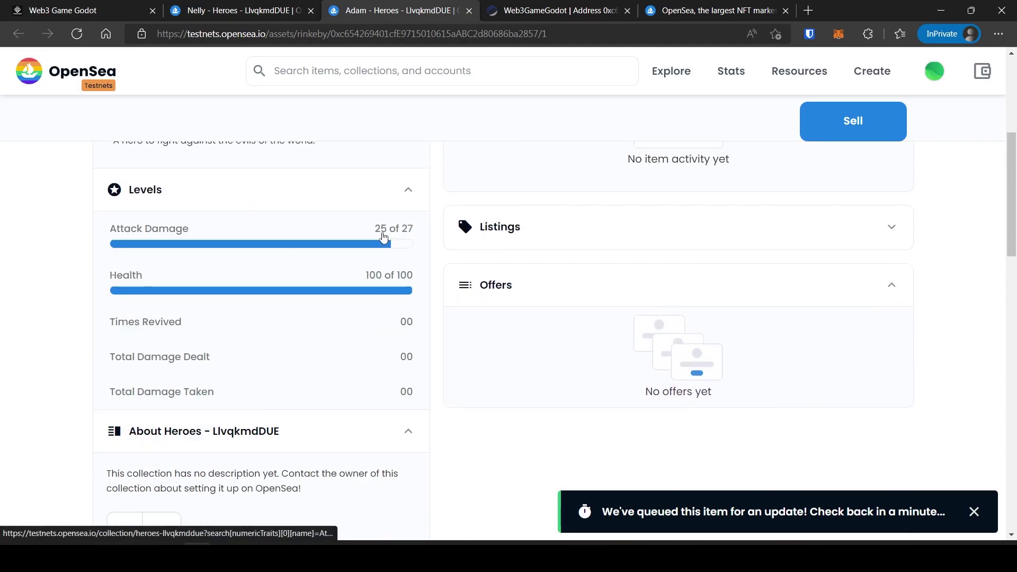
left_click(62, 11)
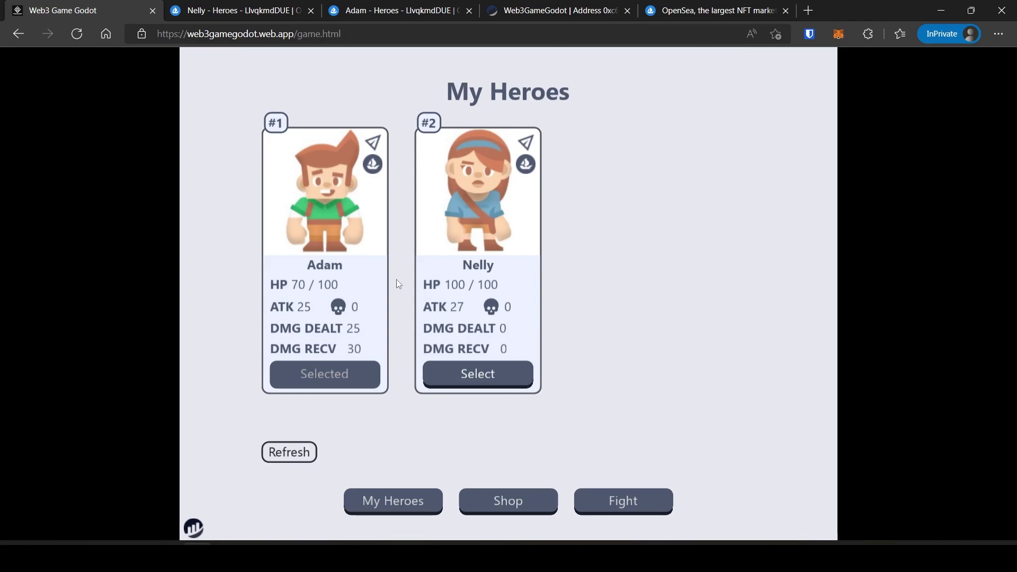
Step: Make Adam the active hero and paste the recipient wallet address into his transfer form
left_click(500, 374)
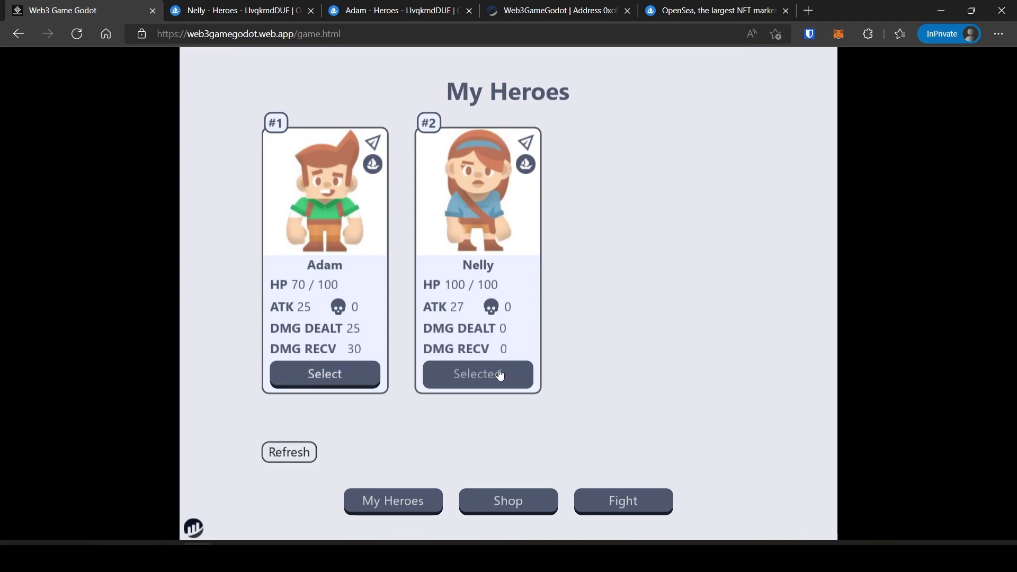
left_click(372, 374)
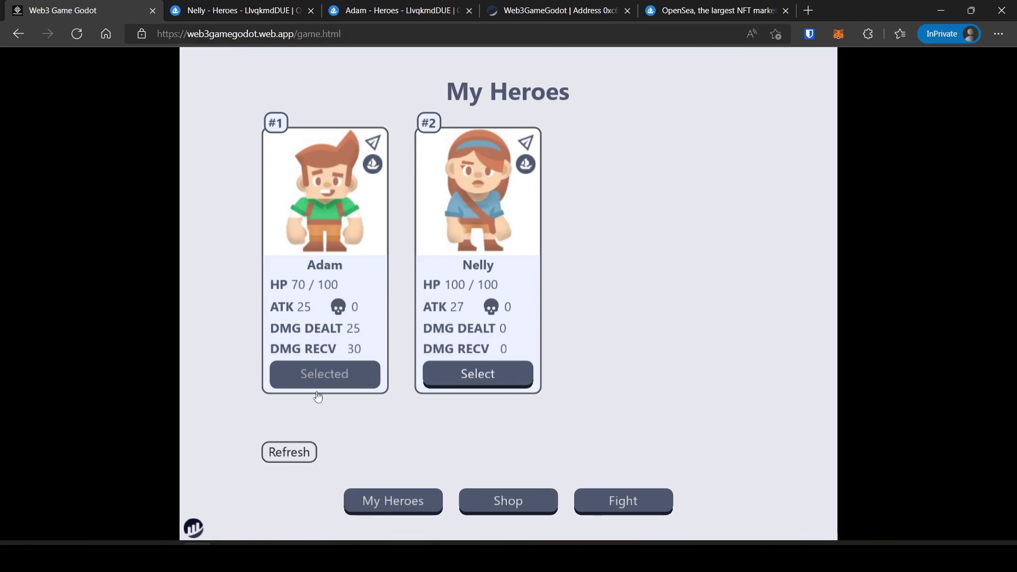
left_click(375, 144)
left_click(509, 288)
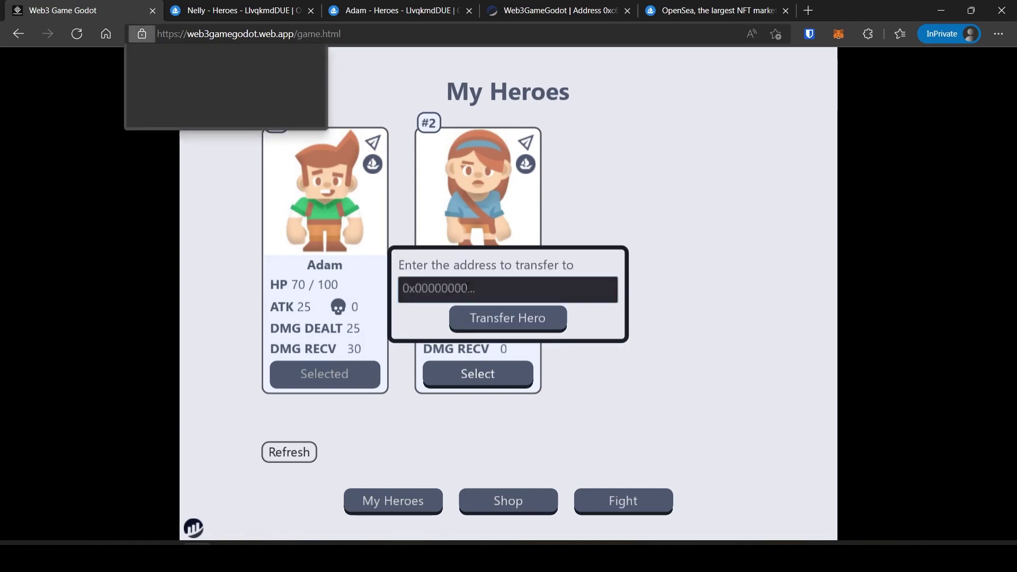
left_click(184, 112)
key("ctrl+v")
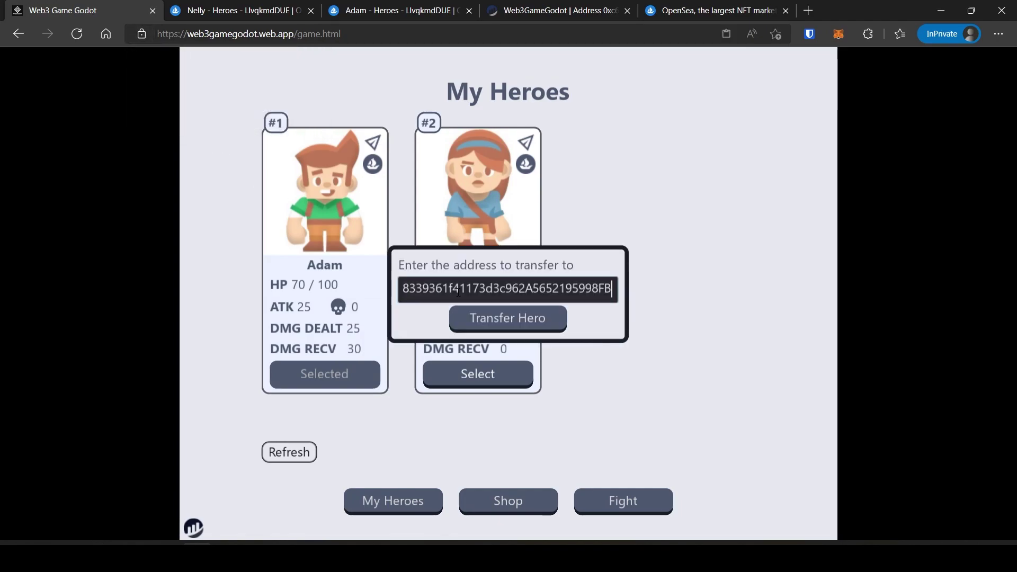
Step: Transfer Adam to Account 2, confirm in MetaMask, and reload the game page
left_click_drag(449, 289, 401, 288)
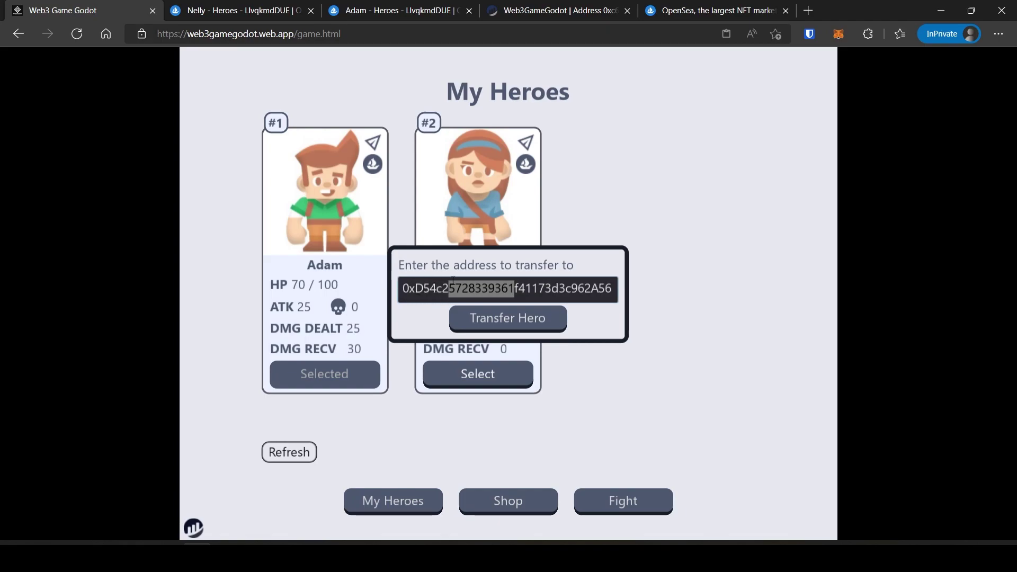
left_click(442, 288)
left_click(504, 321)
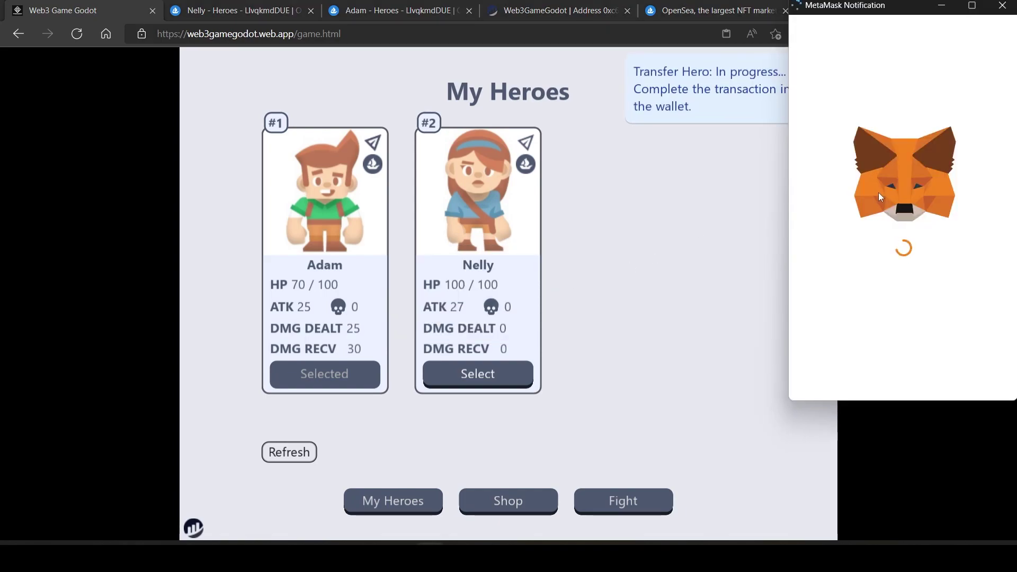
scroll(903, 239, "down", 3)
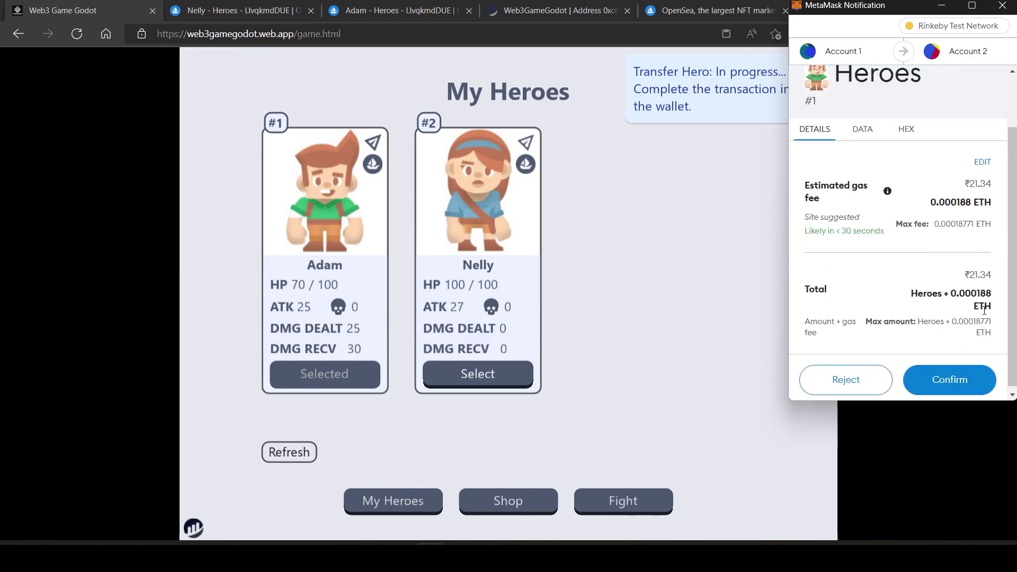
left_click(950, 375)
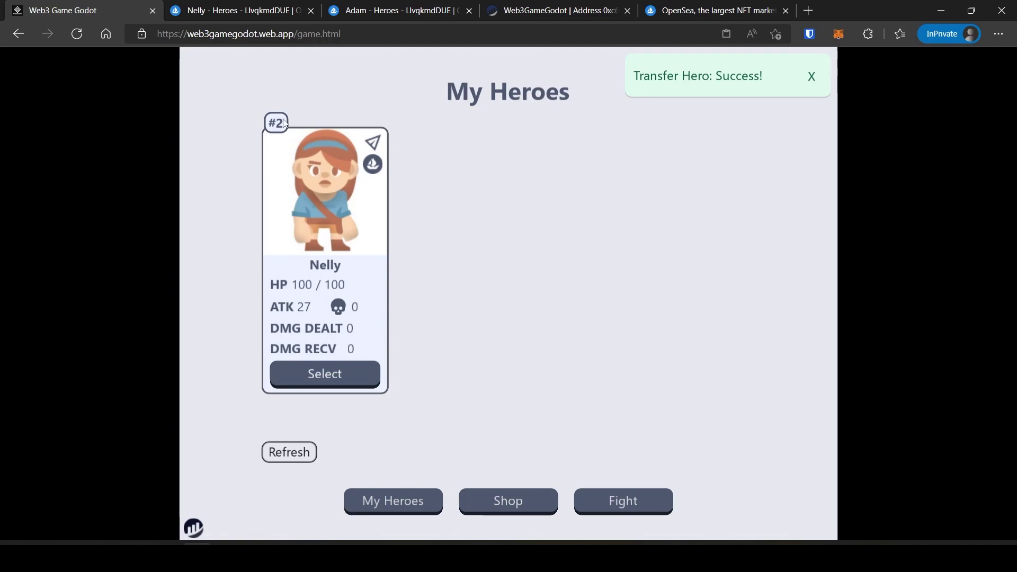
left_click(76, 33)
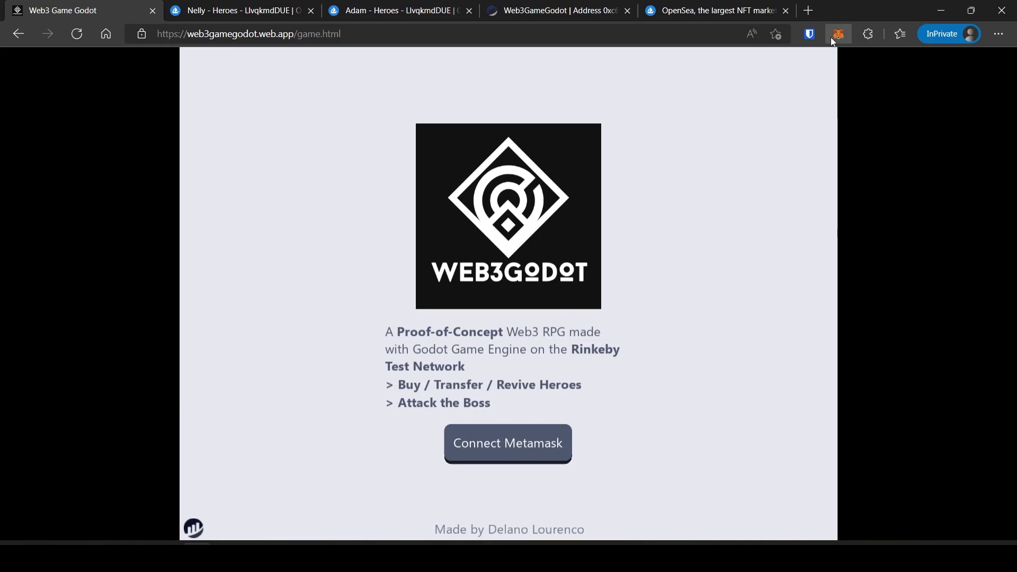
Step: Switch MetaMask to Account 2 and make Adam, now hero #1, the active hero
left_click(830, 37)
left_click(827, 67)
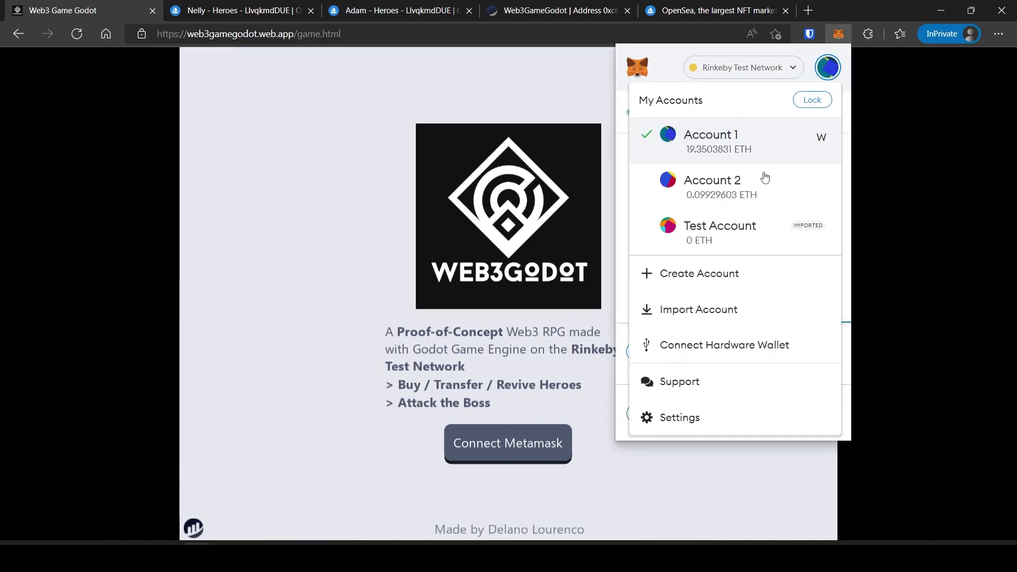
left_click(727, 191)
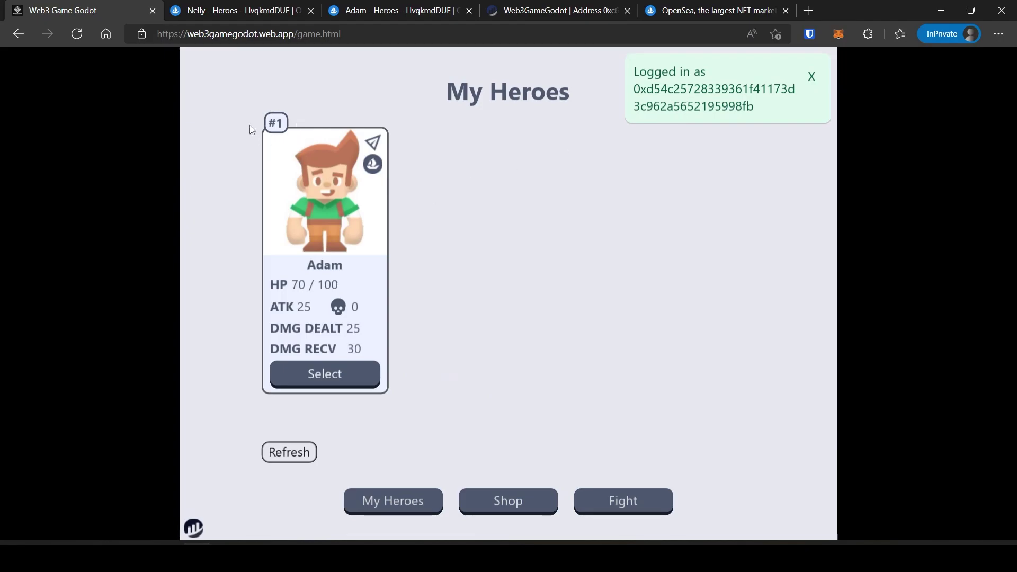
left_click(306, 374)
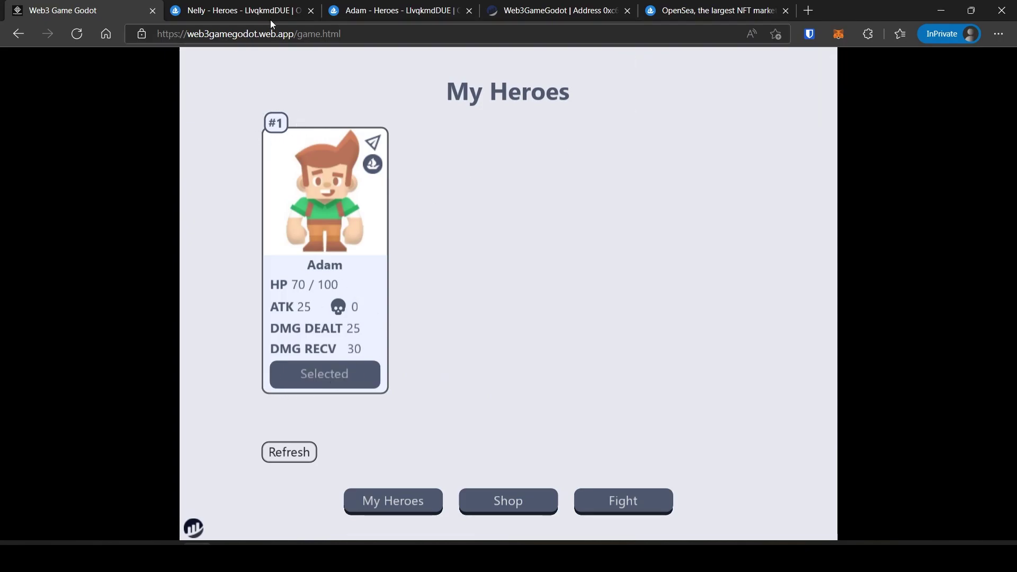
left_click(397, 11)
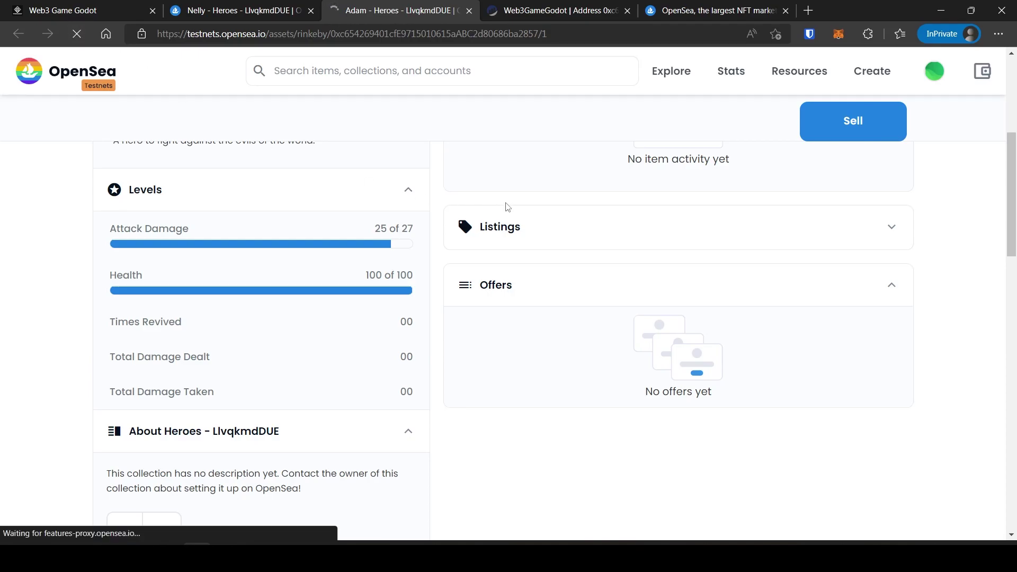
scroll(353, 247, "down", 3)
scroll(352, 247, "down", 2)
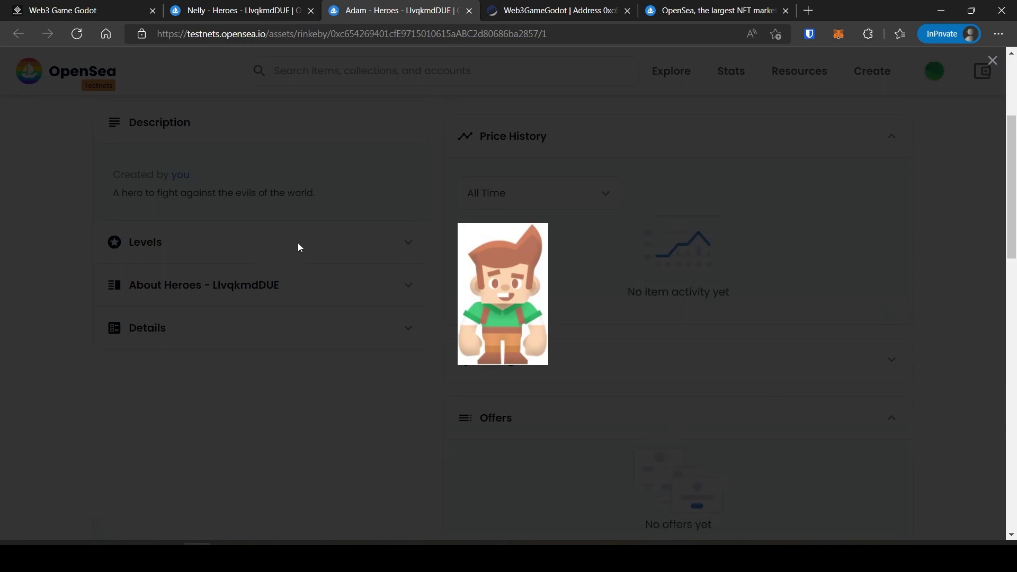
Step: Review Adam's 70/100 health, 30 damage and D54C25 transfer, then reload Etherscan
left_click(993, 61)
left_click(302, 242)
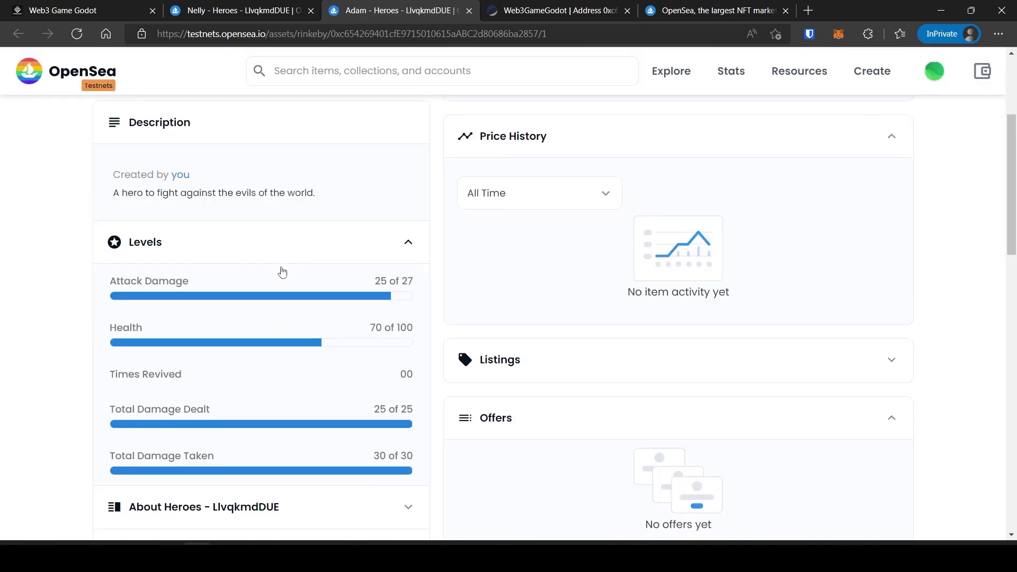
scroll(350, 302, "down", 1)
scroll(594, 304, "down", 3)
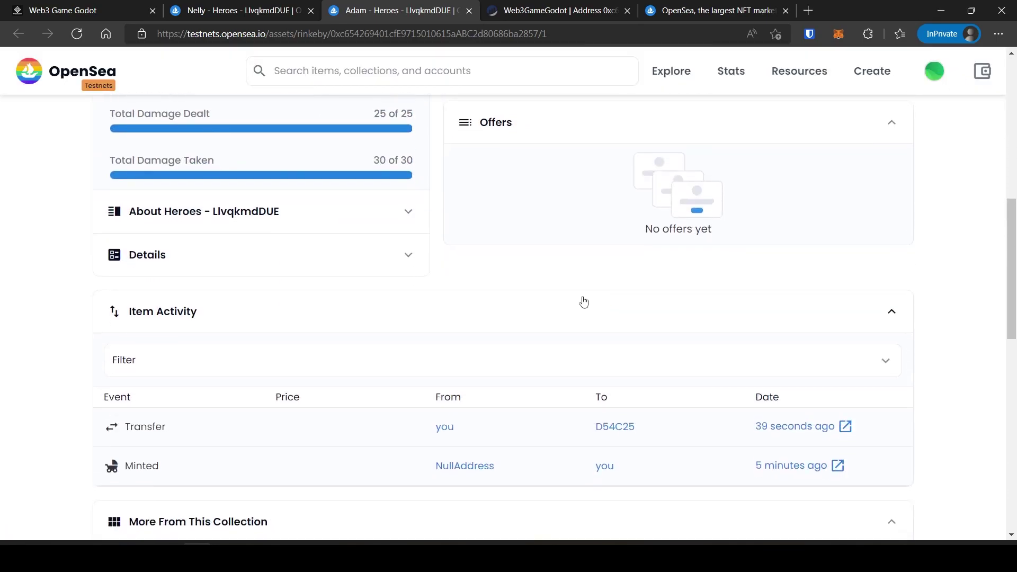
scroll(588, 301, "down", 2)
double_click(135, 328)
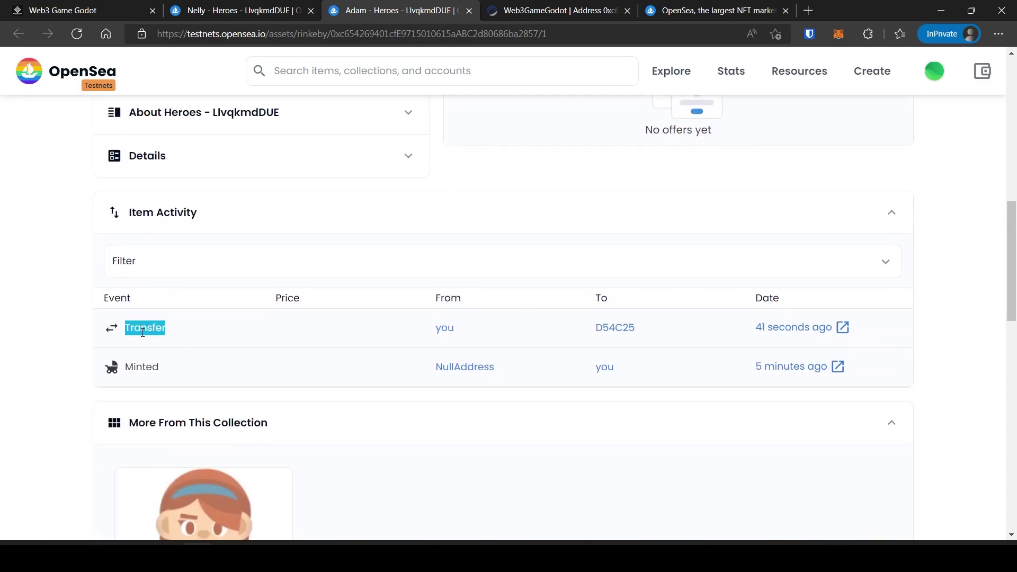
scroll(153, 324, "up", 5)
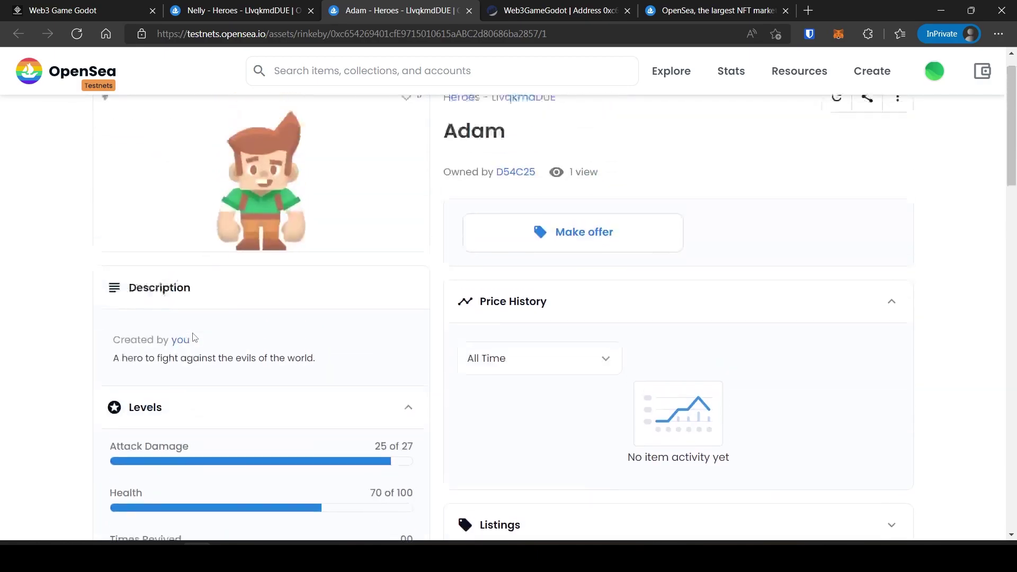
scroll(153, 323, "up", 2)
left_click(556, 10)
left_click(77, 33)
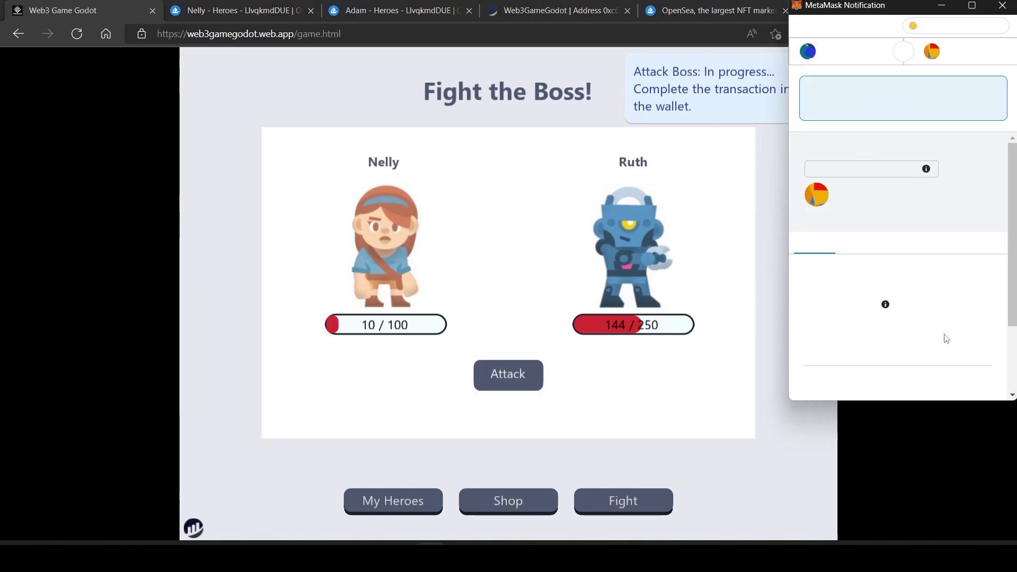
scroll(965, 317, "down", 3)
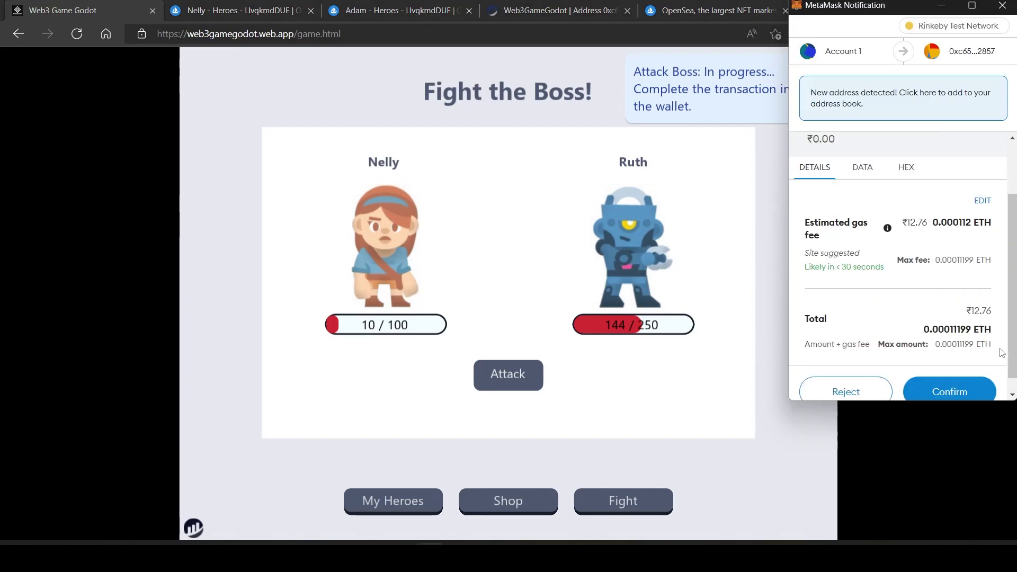
Step: Confirm Nelly's attack, dropping Ruth to 117/250, dismiss both notices, and view My Heroes
left_click(944, 378)
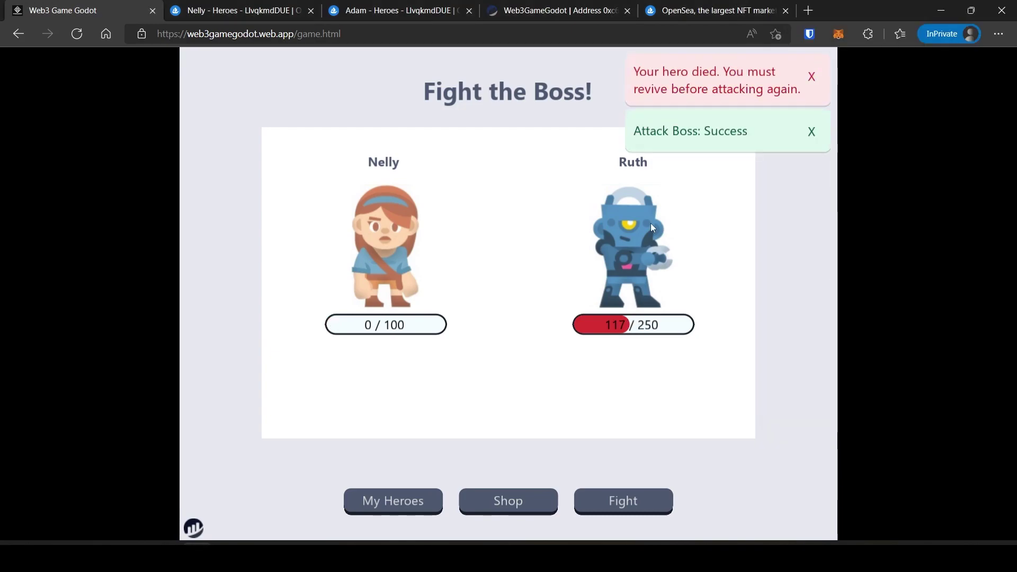
left_click(811, 76)
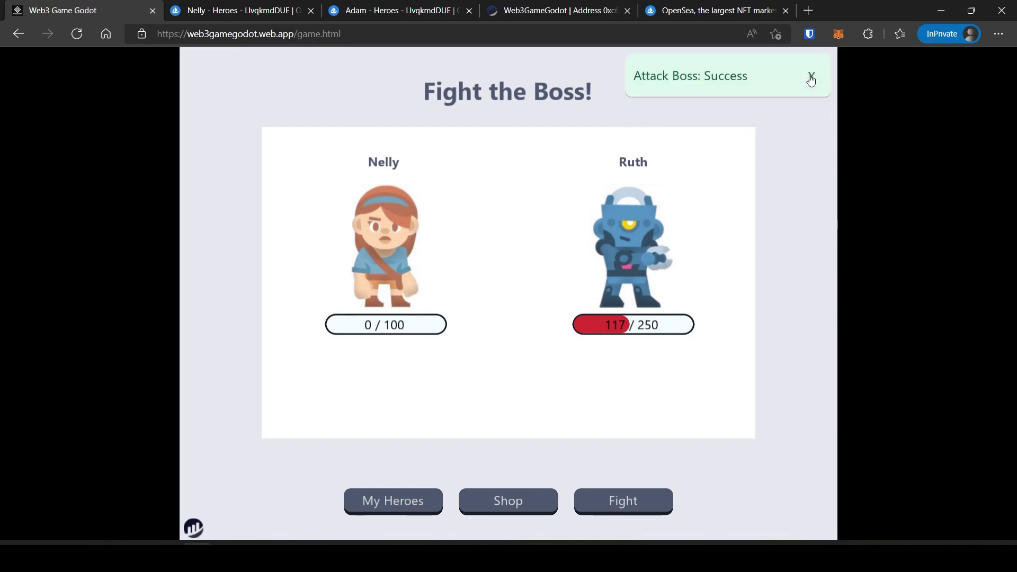
left_click(812, 132)
left_click(373, 500)
Step: Pay 0.002 ETH to revive Nelly to 100/100 and select her for fights
left_click(342, 374)
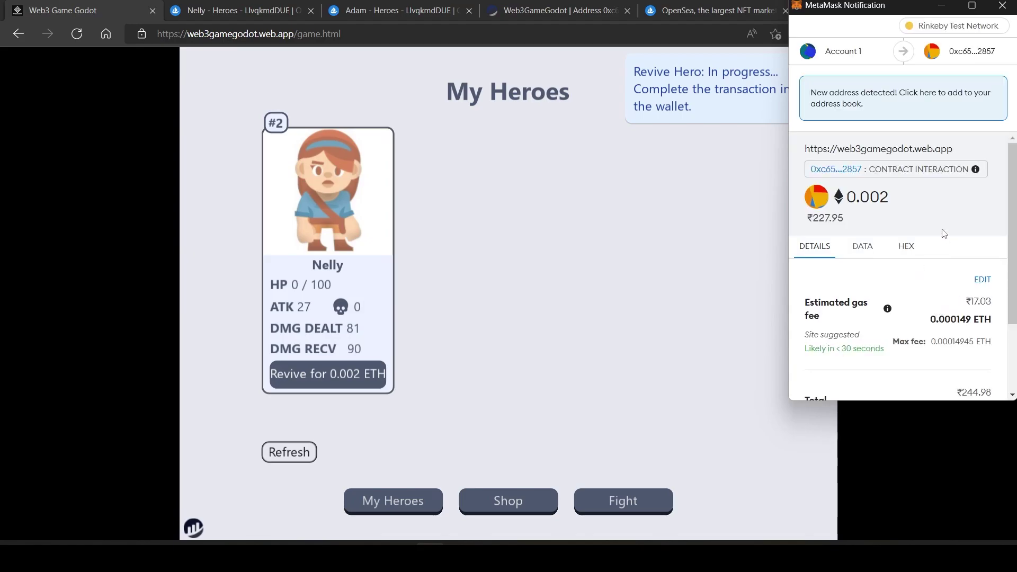
scroll(943, 233, "down", 3)
scroll(942, 278, "down", 2)
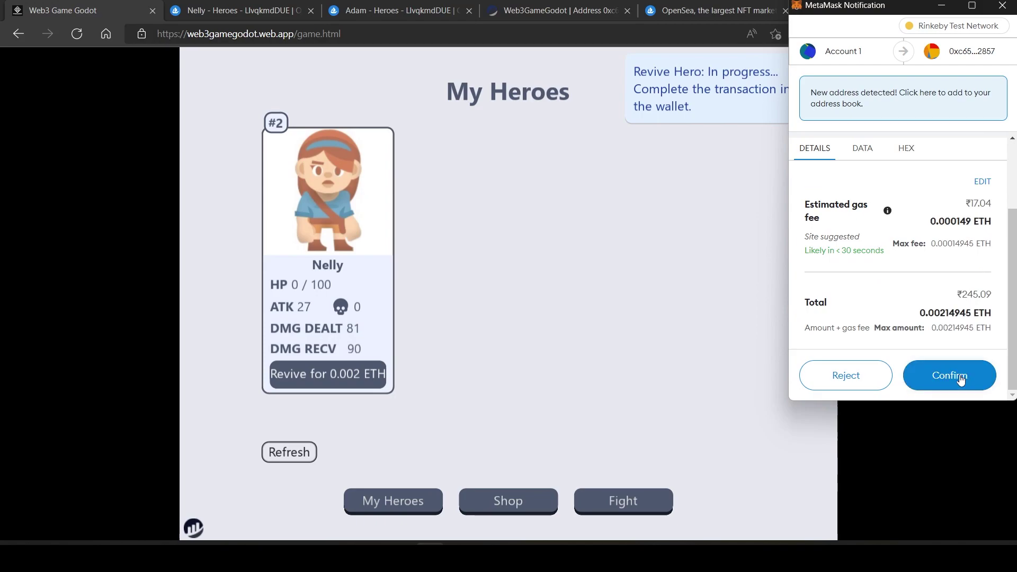
left_click(951, 379)
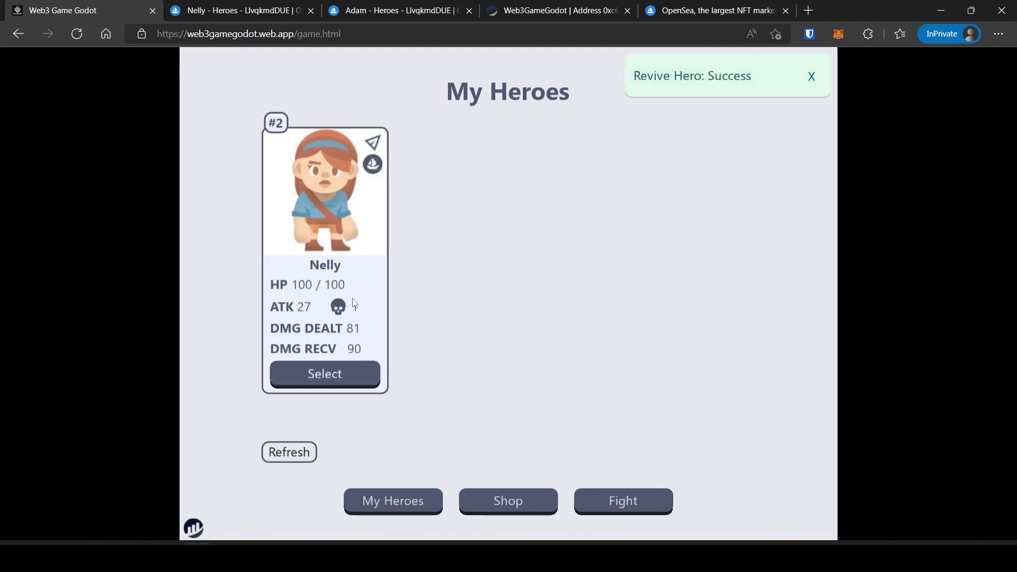
left_click(330, 375)
Step: Refresh Nelly's OpenSea metadata to show 100/100 health, 1 revive and 108 damage
left_click(273, 4)
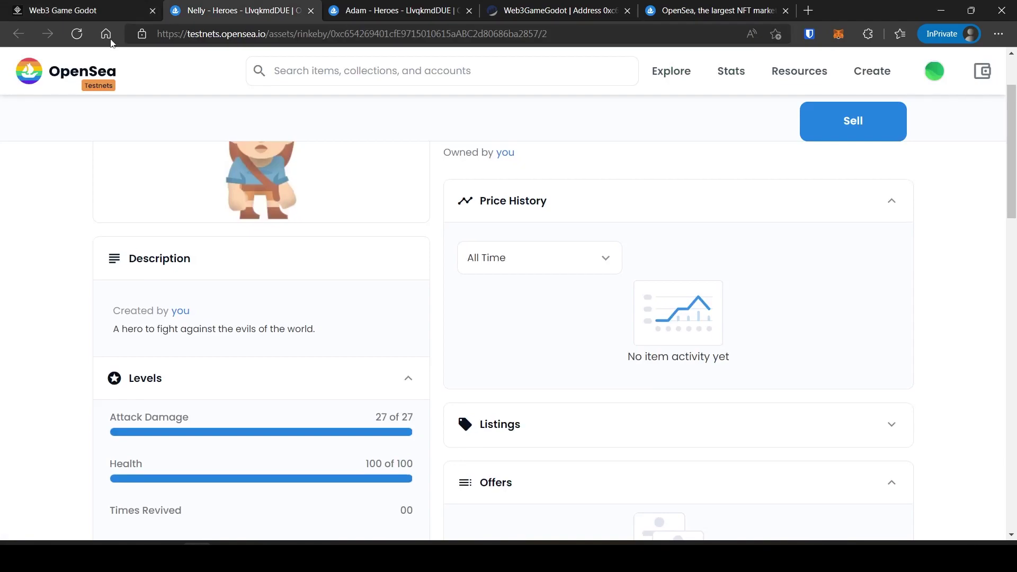
scroll(732, 169, "up", 3)
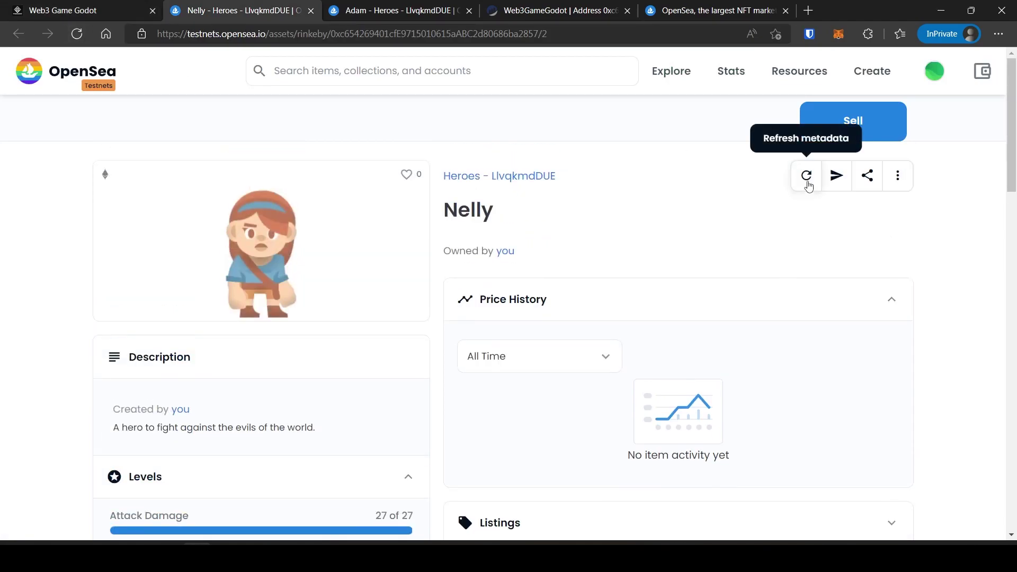
left_click(806, 176)
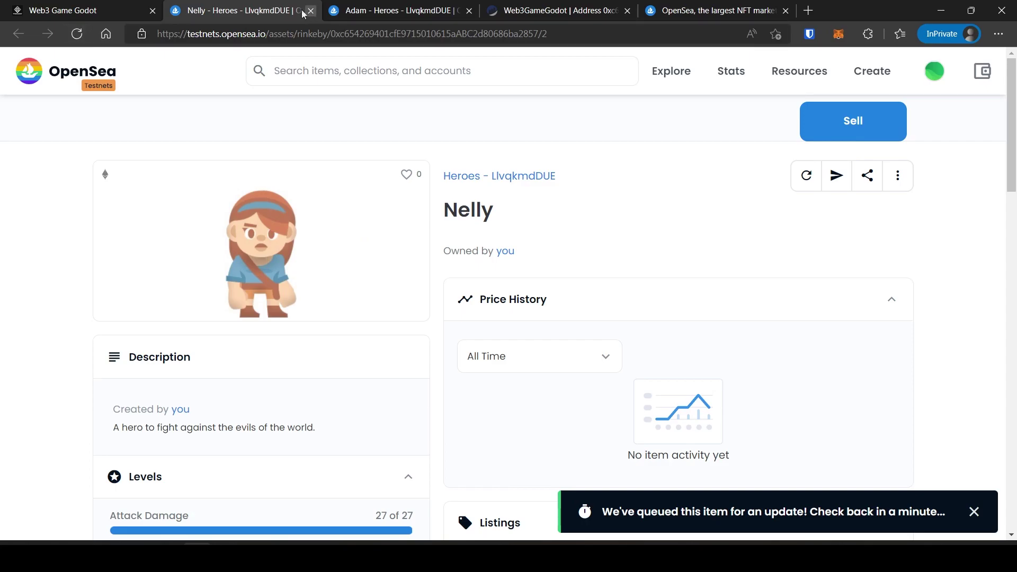
left_click(77, 34)
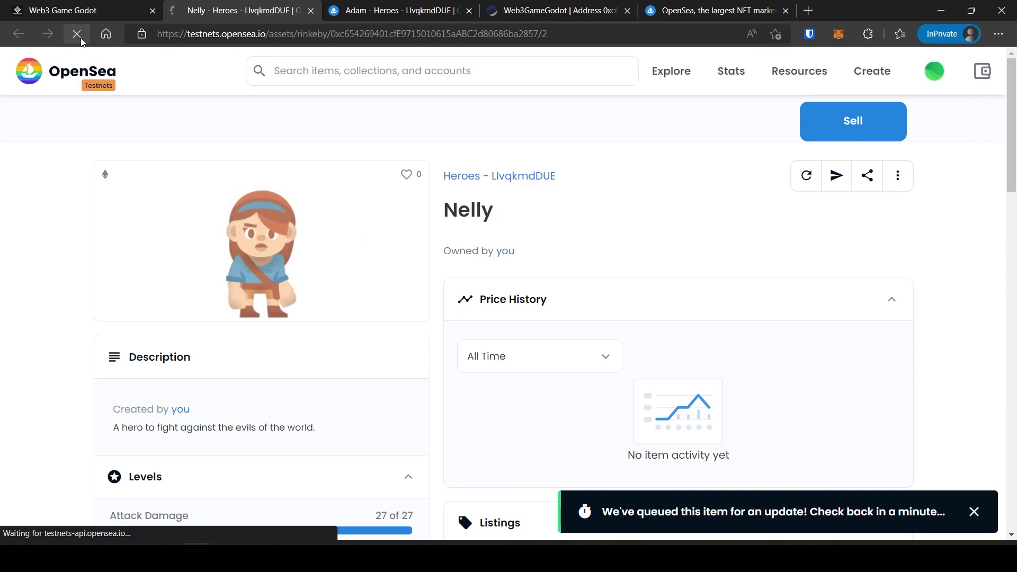
scroll(119, 223, "down", 3)
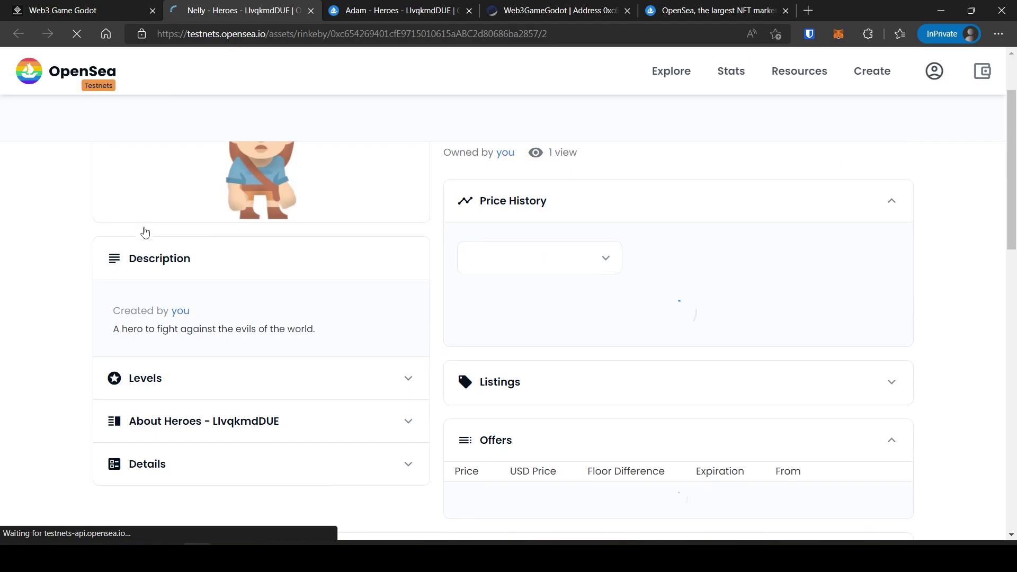
left_click(189, 279)
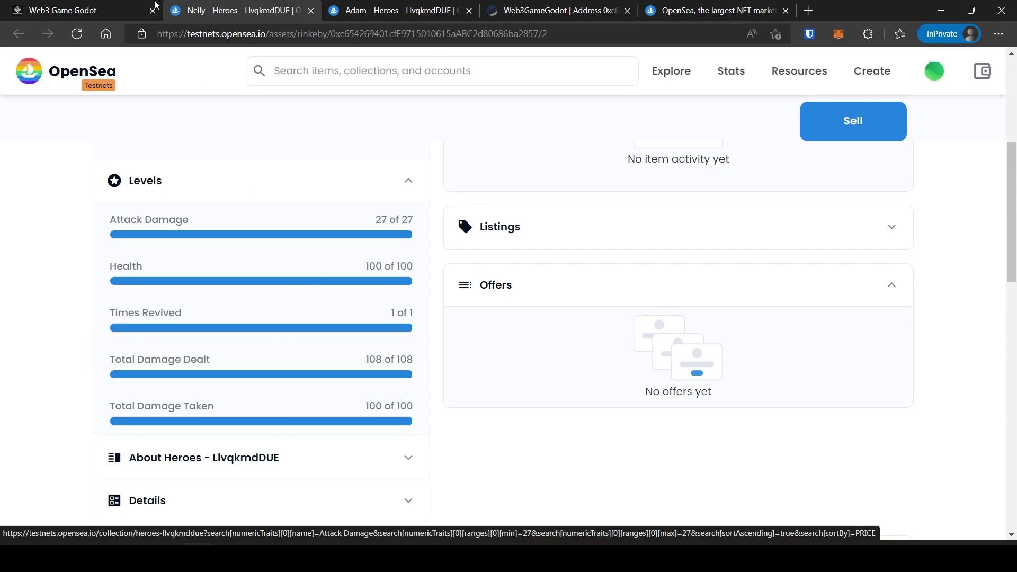
left_click(63, 10)
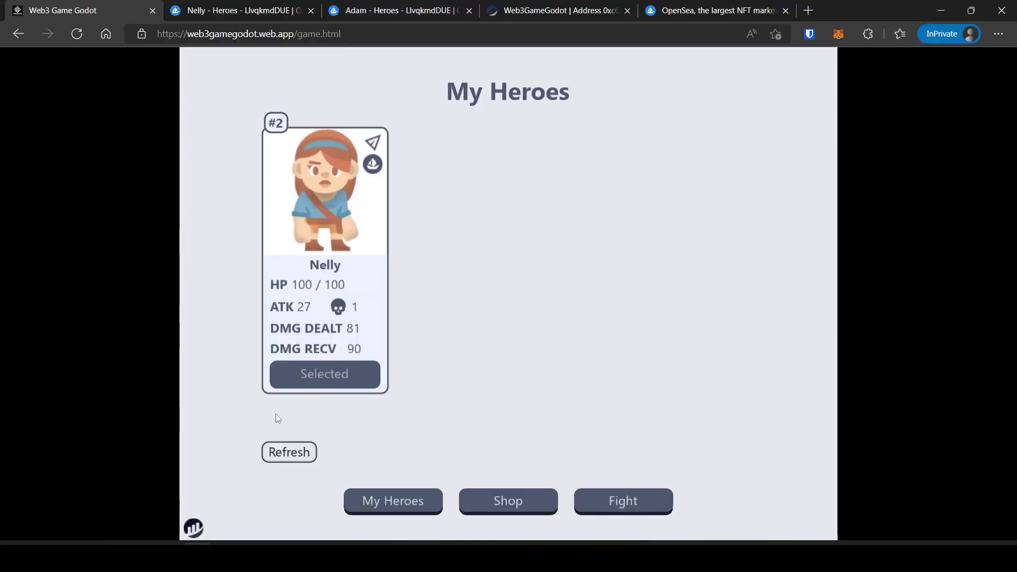
Step: Copy the game contract's address from the Etherscan page URL
left_click(548, 10)
left_click(357, 33)
left_click_drag(515, 34, 307, 34)
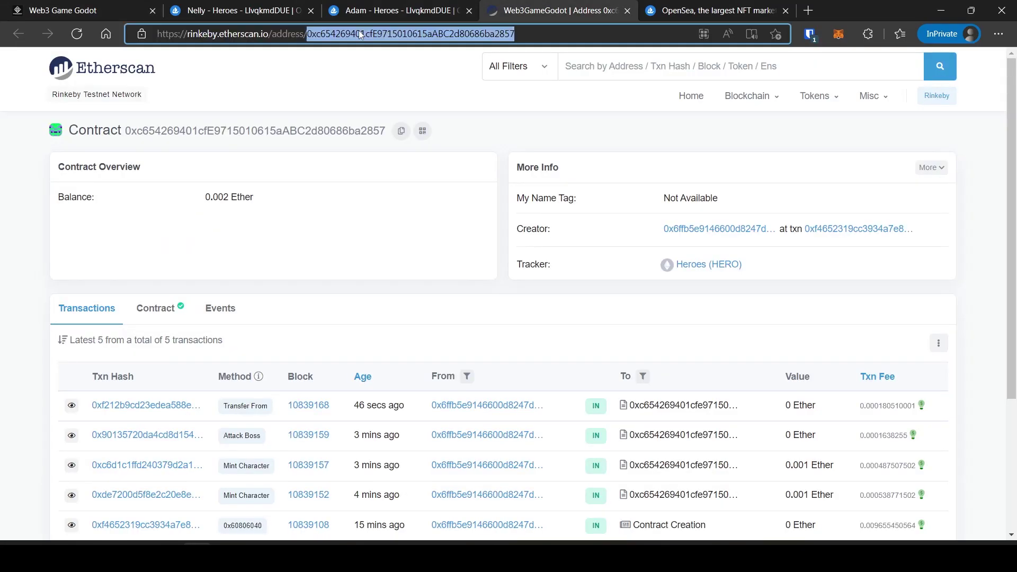
key("ctrl+c")
left_click(63, 11)
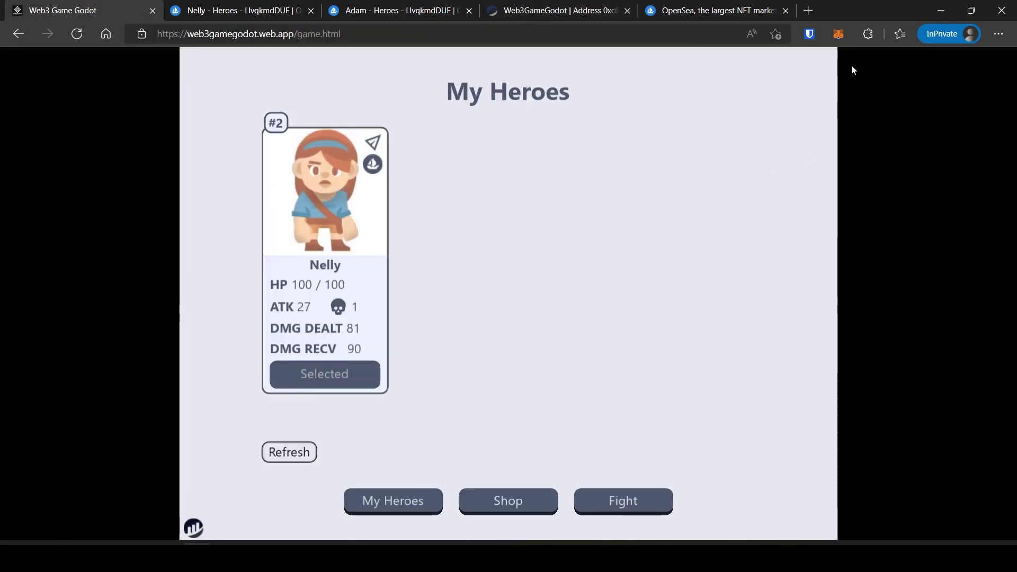
Step: Import the HERO token into MetaMask from the pasted game contract address, showing 1 HERO
left_click(838, 36)
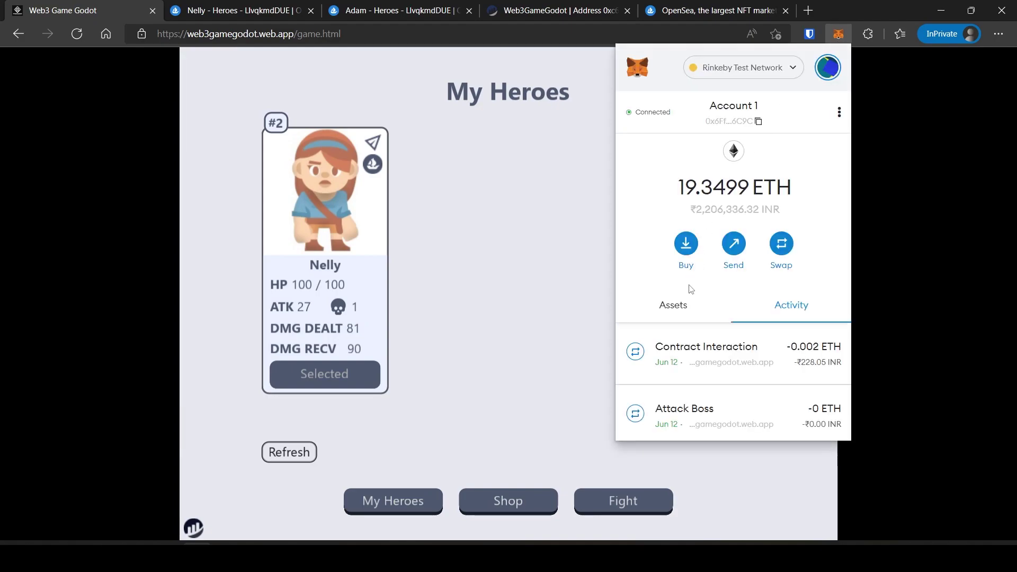
left_click(687, 310)
scroll(695, 310, "down", 3)
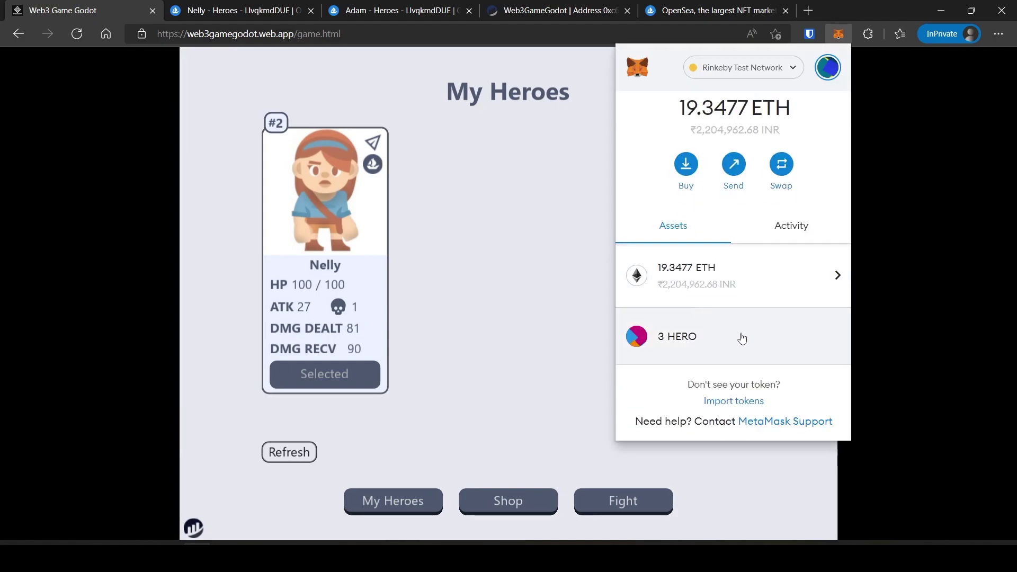
left_click(729, 403)
key("ctrl+v")
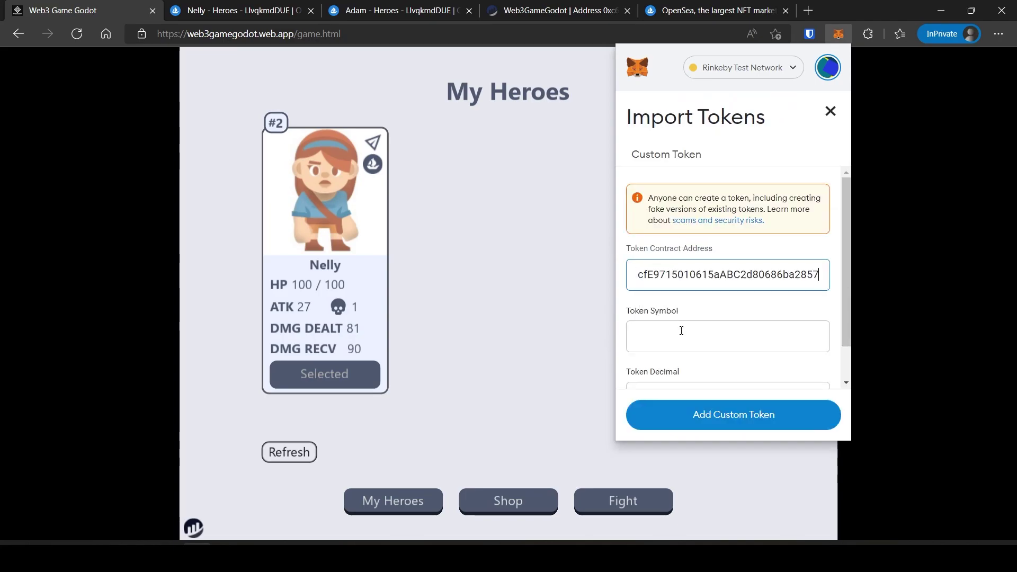
left_click(682, 335)
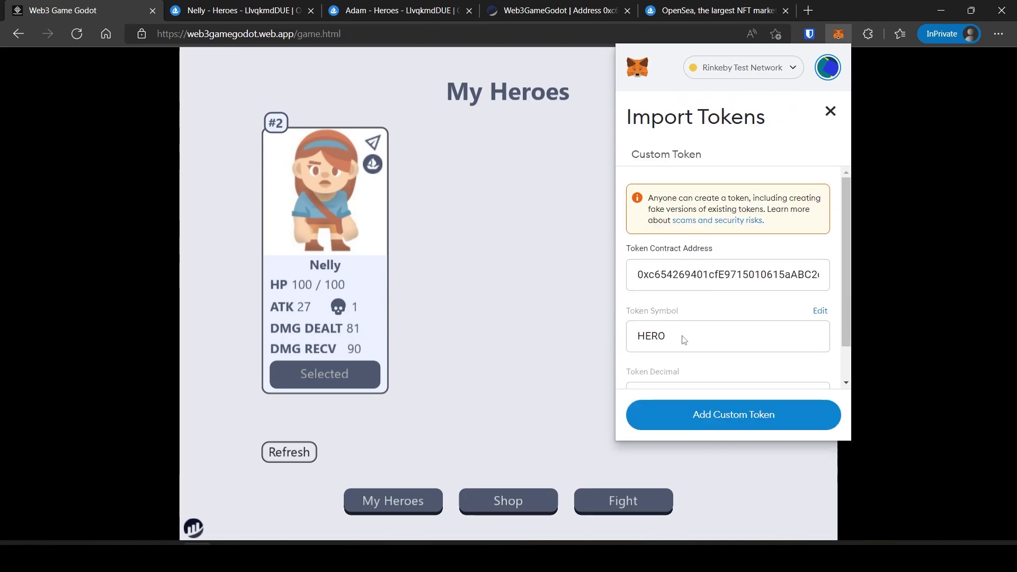
scroll(703, 301, "down", 2)
scroll(703, 301, "up", 2)
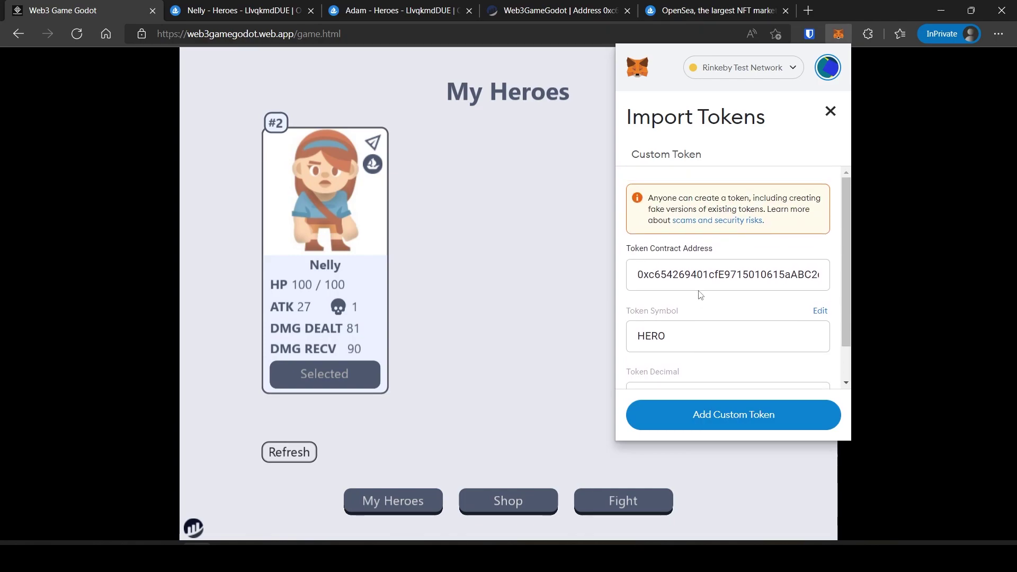
scroll(700, 296, "down", 2)
left_click(719, 414)
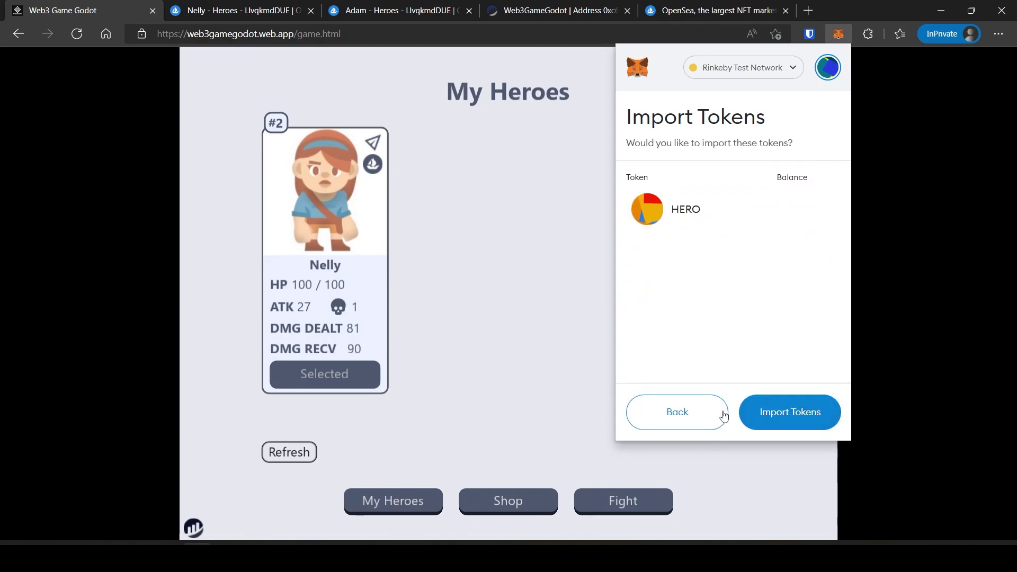
left_click(802, 413)
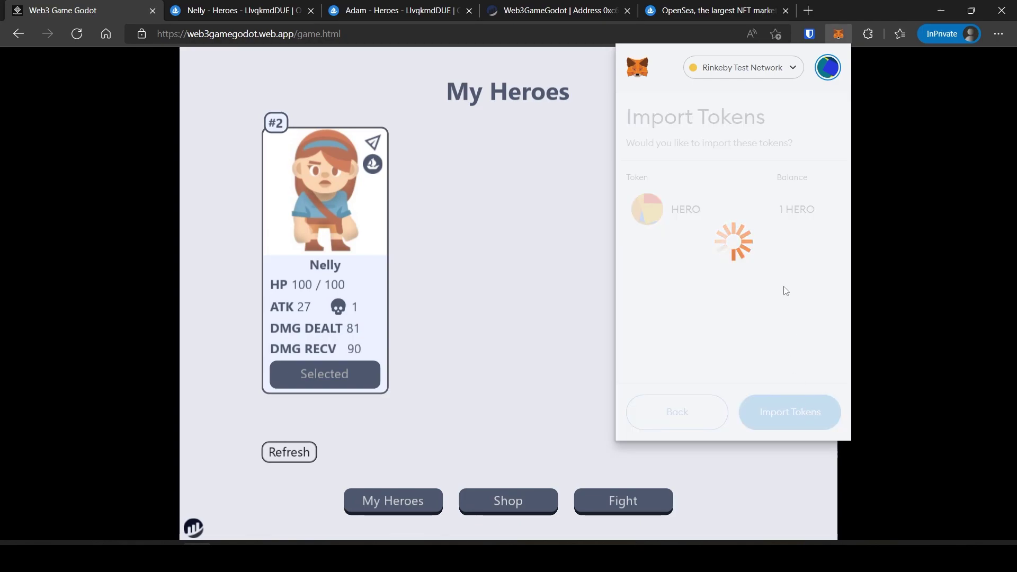